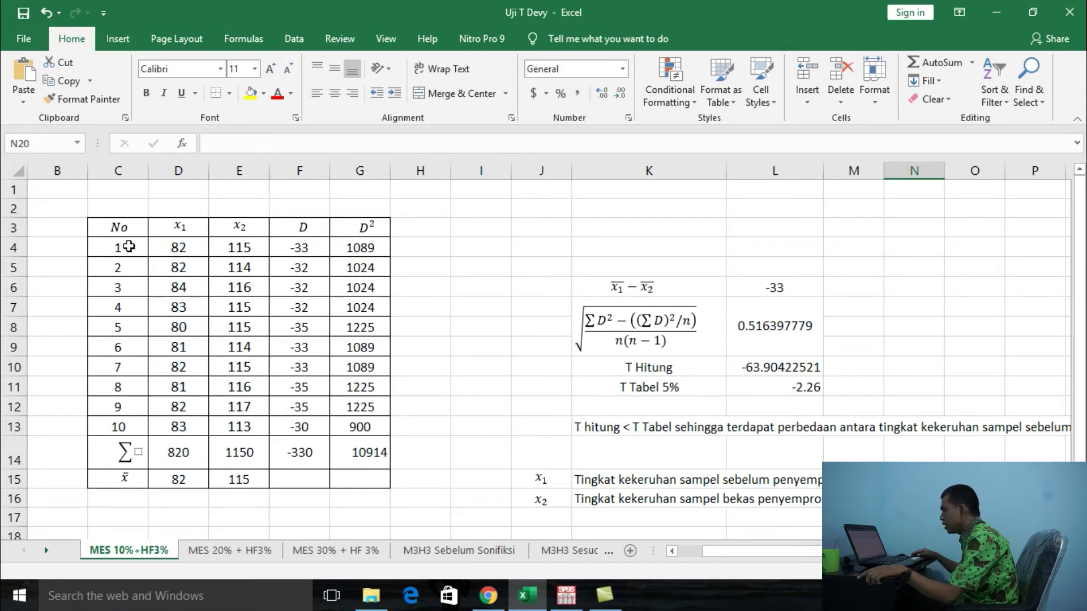
# Examine the sample numbers, the x₁, x₂ and D column headings, and the difference formula in cell F4.
pyautogui.moveTo(130, 242); pyautogui.dragTo(129, 425)
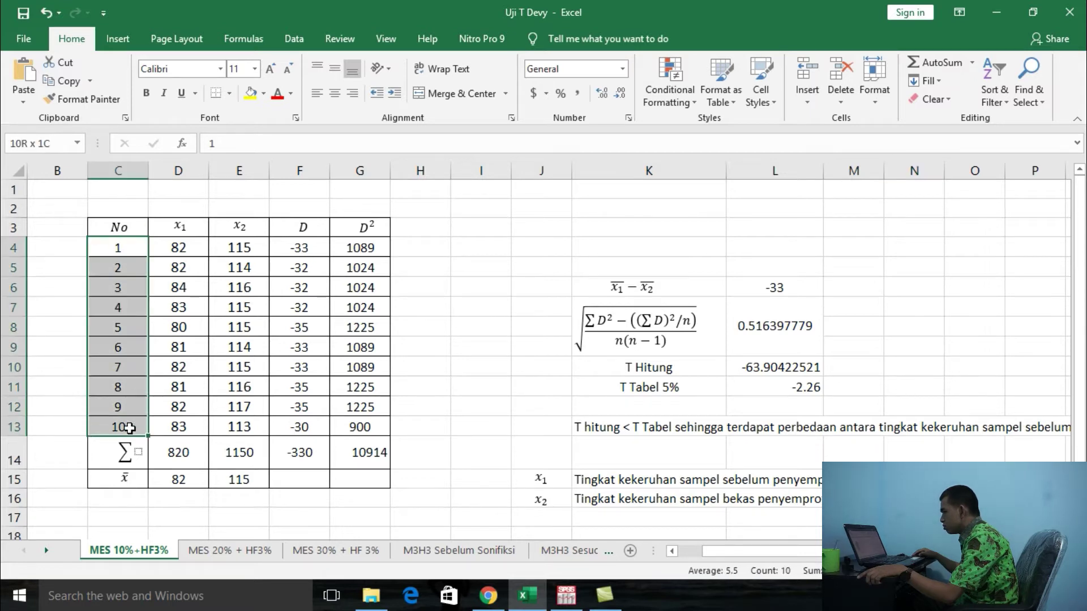
pyautogui.click(181, 226)
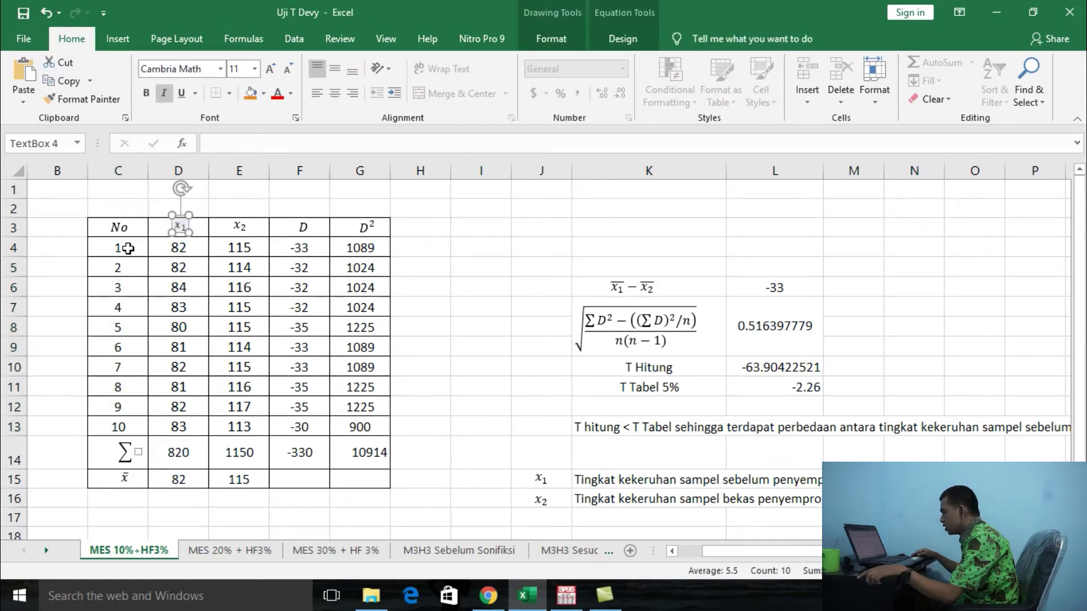
pyautogui.click(128, 248)
pyautogui.click(198, 233)
pyautogui.click(232, 228)
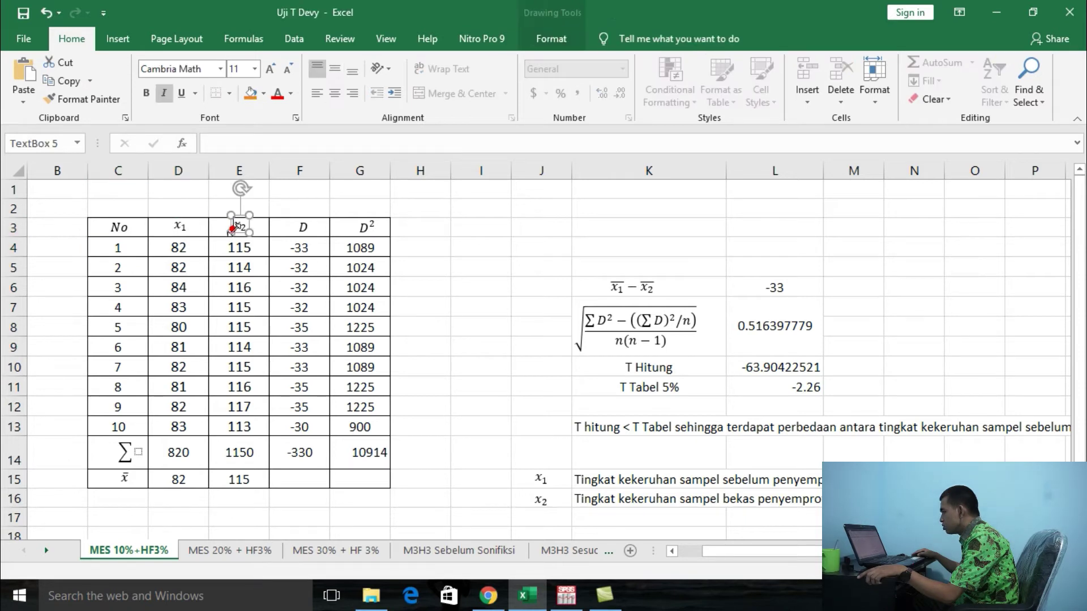
pyautogui.click(306, 228)
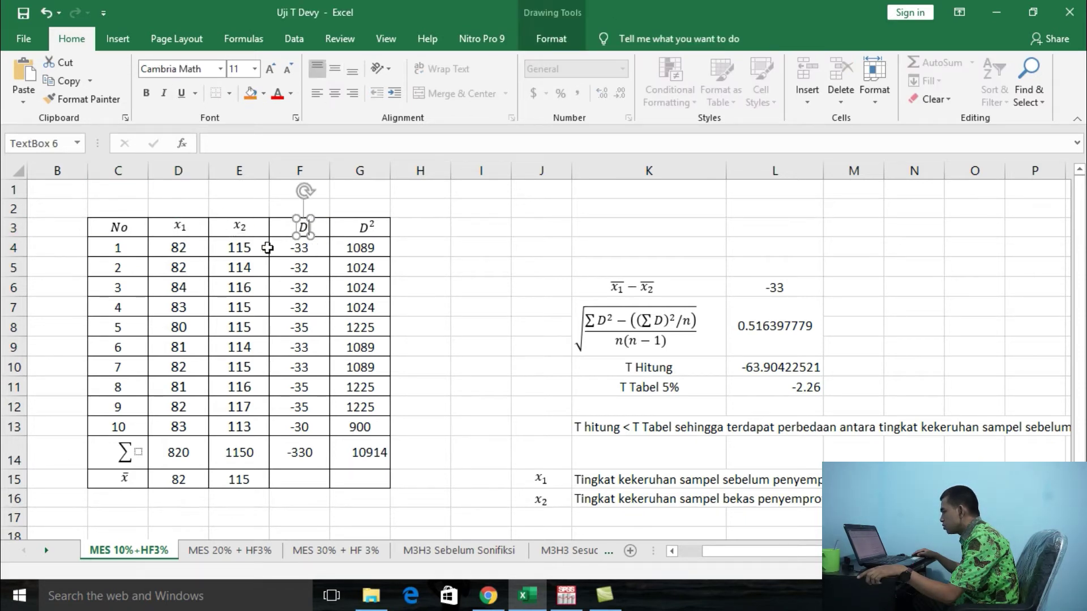
pyautogui.click(309, 250)
pyautogui.doubleClick(312, 249)
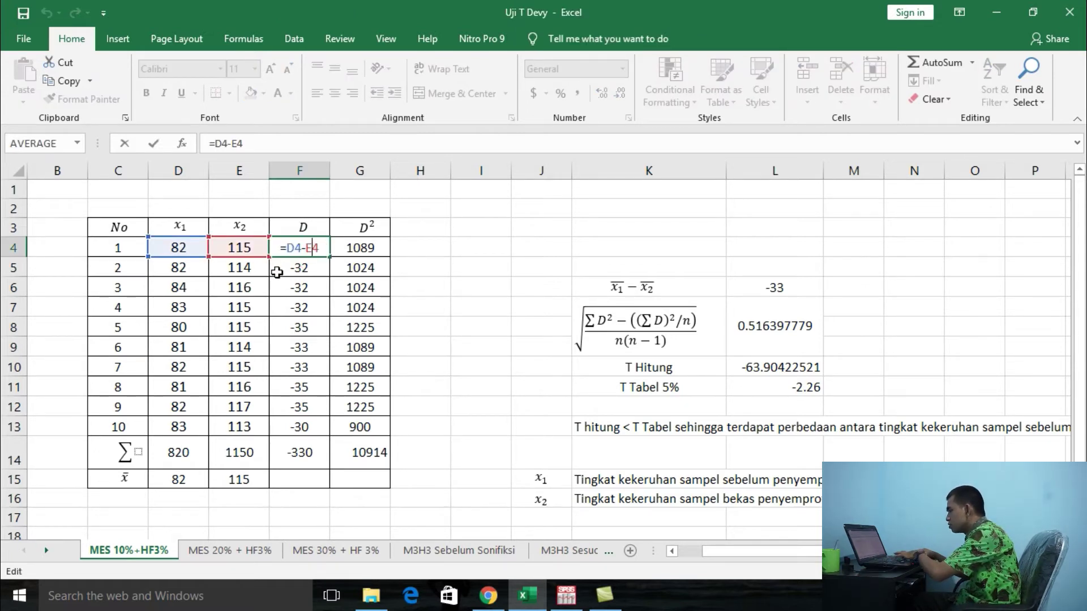
pyautogui.press('Return')
# Enter the formula =D4-E4 in cell F4 to calculate the difference D for the first sample.
pyautogui.click(305, 251)
pyautogui.write('=')
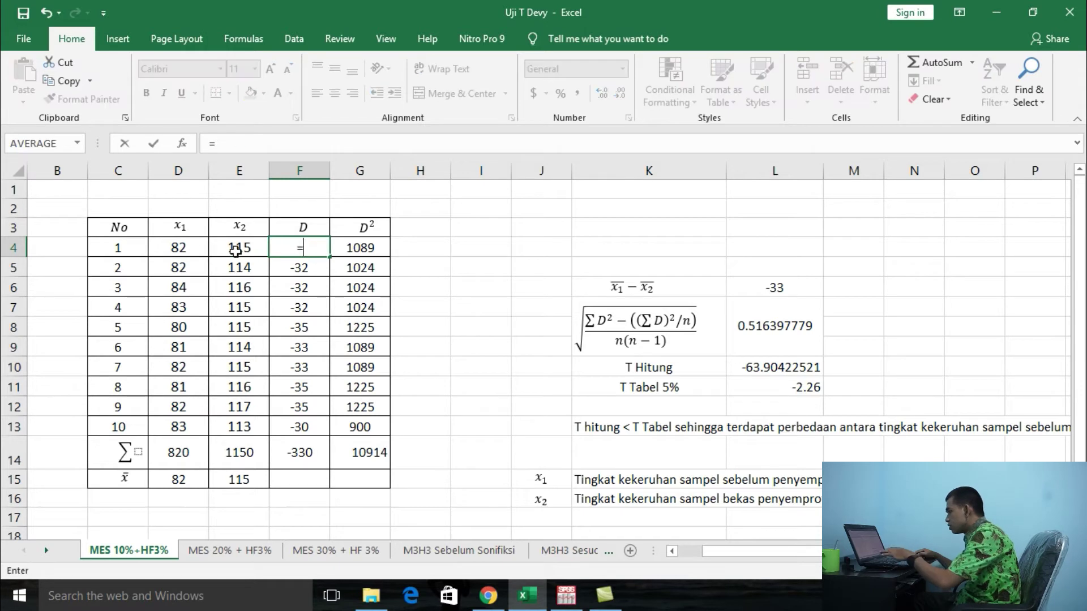
pyautogui.click(193, 249)
pyautogui.write('-')
pyautogui.click(252, 248)
pyautogui.press('Return')
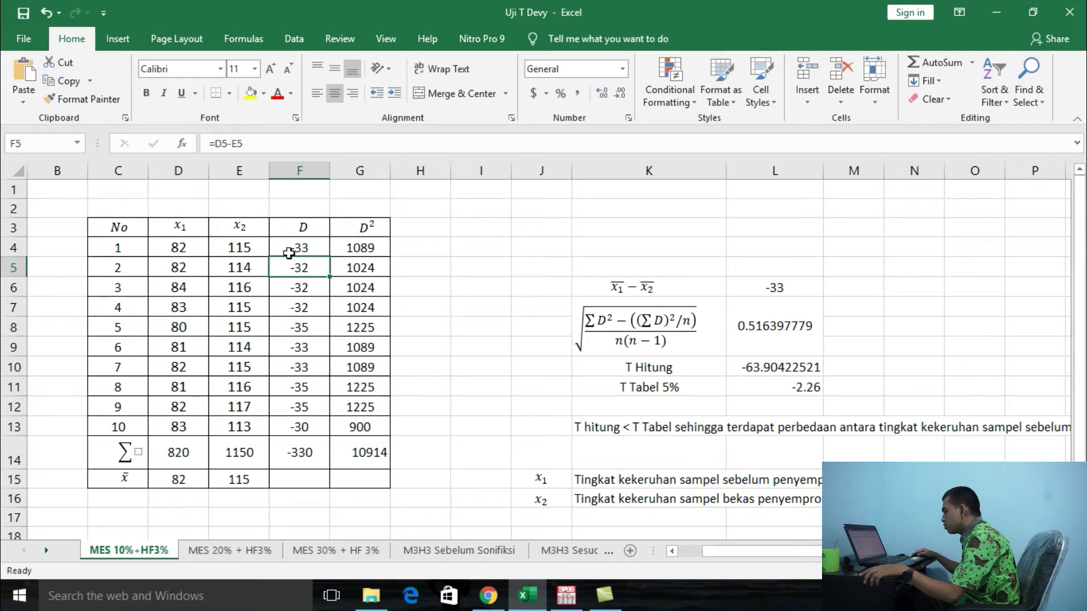
# Enter the formula =F4^2 in cell G4 to square the first sample's difference.
pyautogui.click(369, 253)
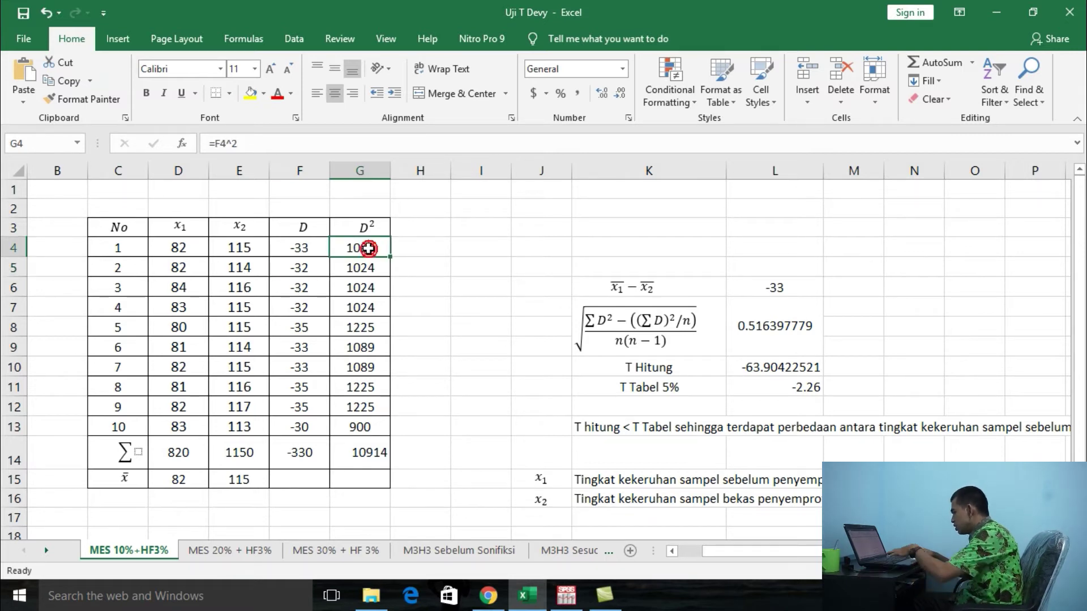
pyautogui.write('=')
pyautogui.click(299, 250)
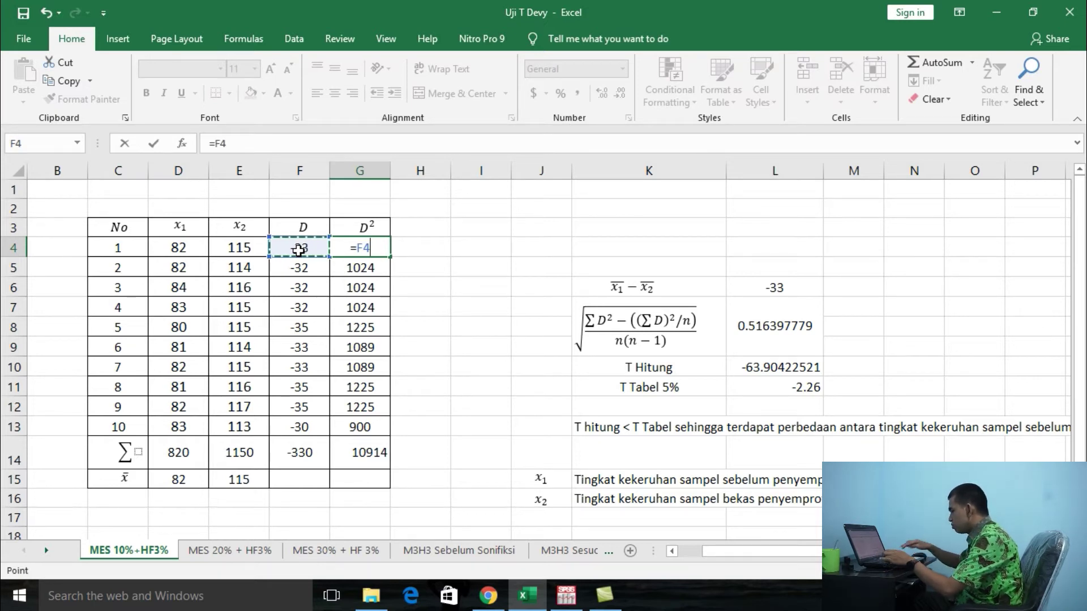
pyautogui.write('^2')
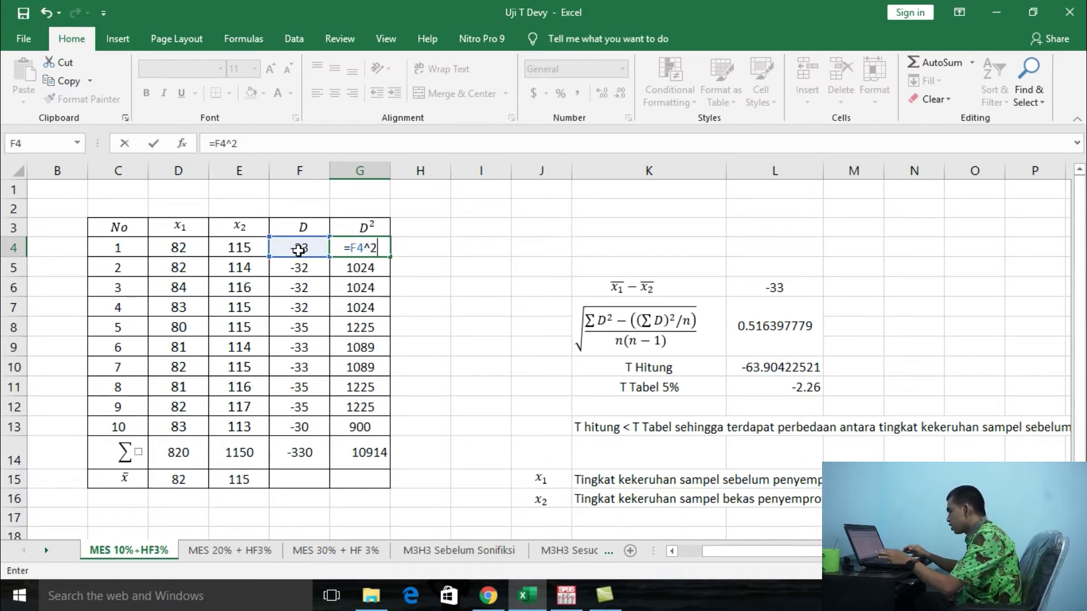
pyautogui.press('Return')
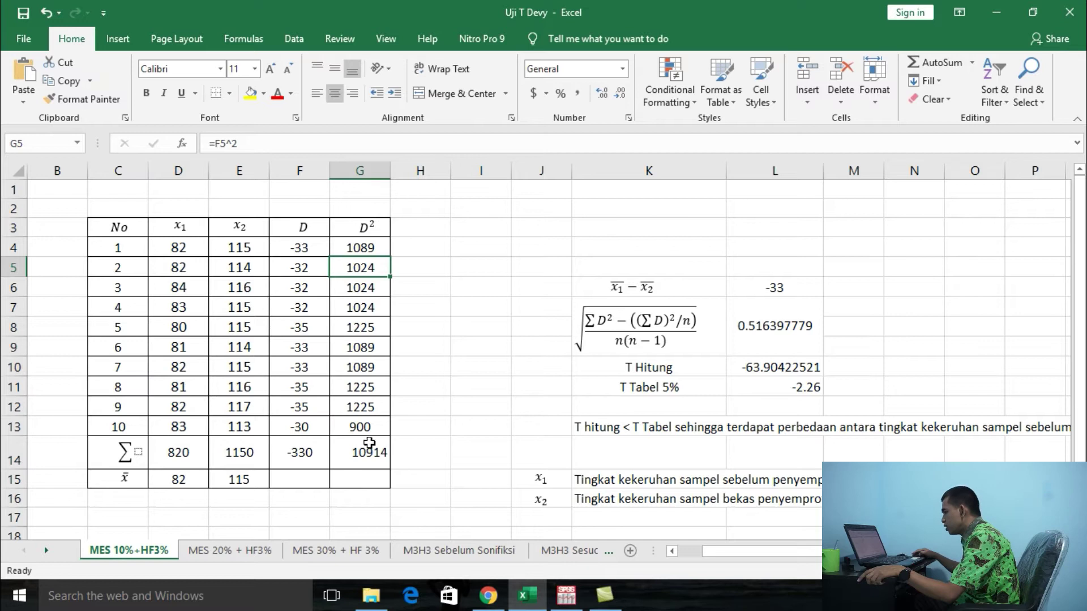
# Total the x₁ column in cell D14 with the formula =SUM(D4:D13).
pyautogui.click(194, 455)
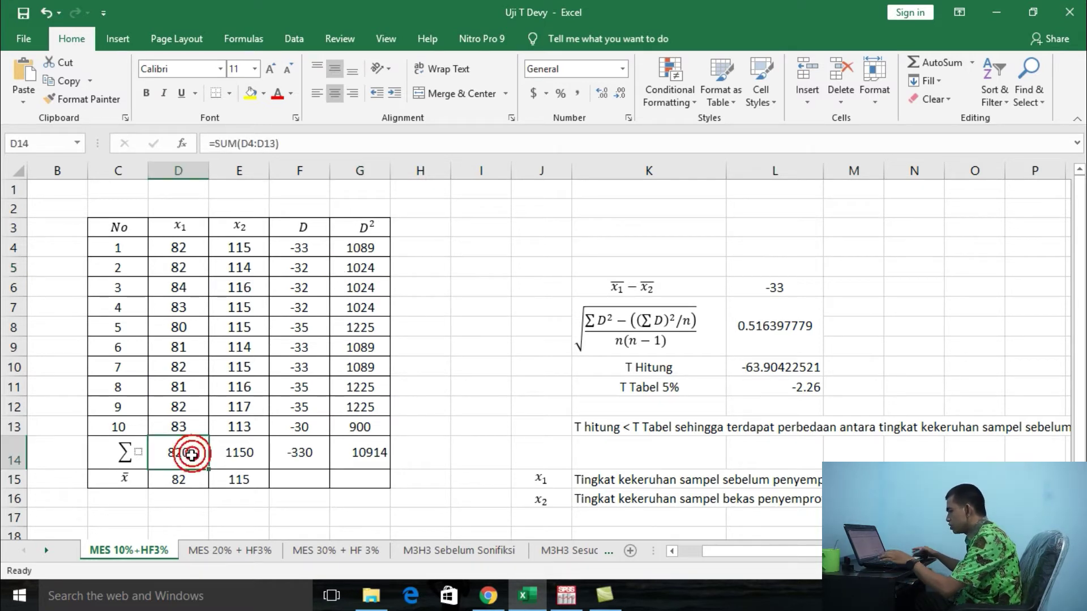
pyautogui.write('=sum(')
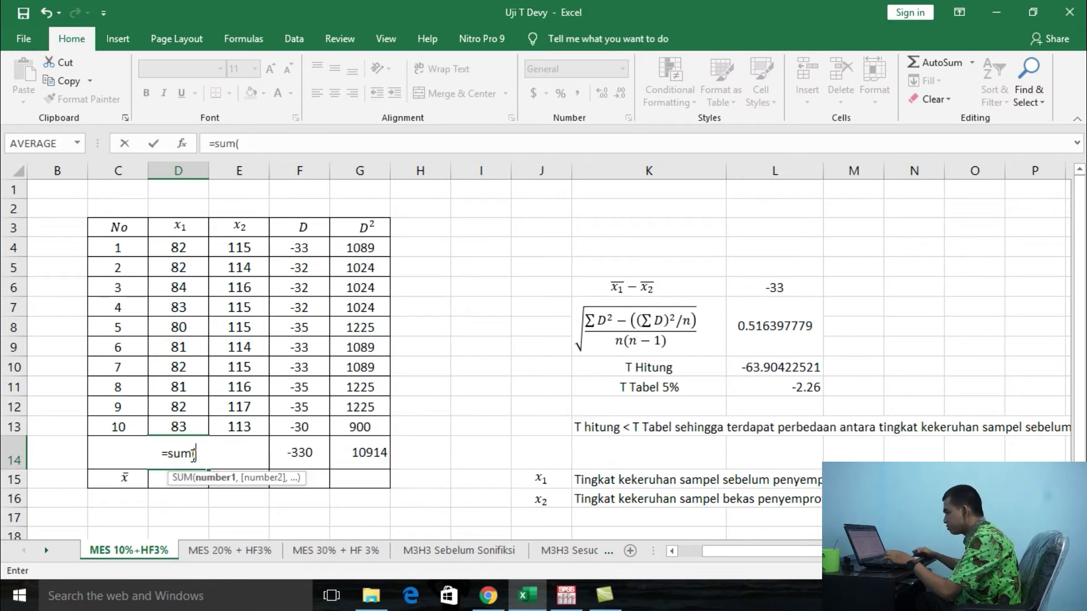
pyautogui.moveTo(174, 250); pyautogui.dragTo(172, 419)
pyautogui.write(')')
pyautogui.press('Return')
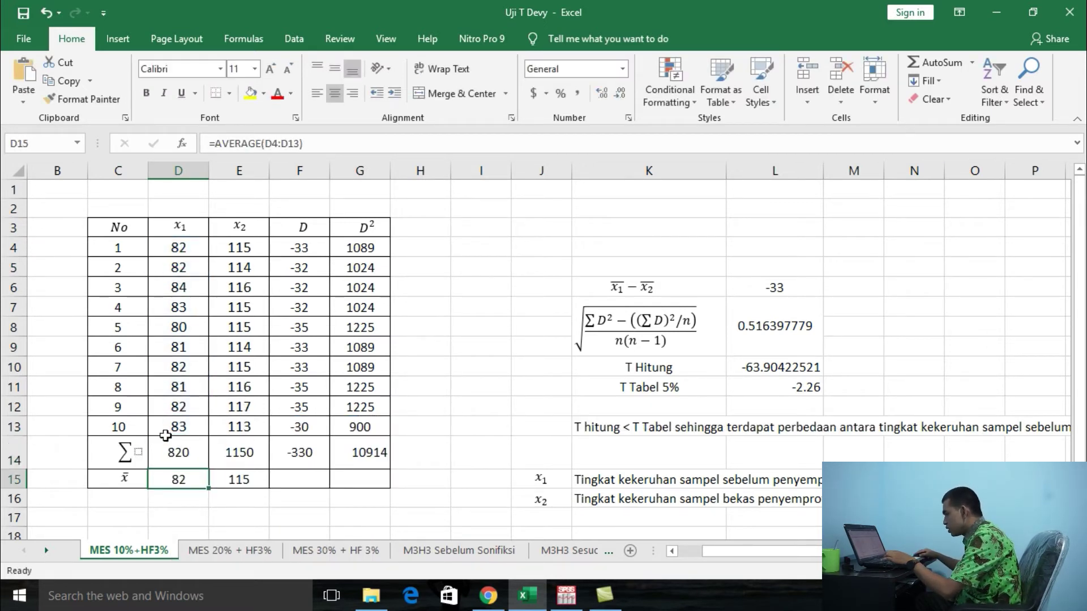
pyautogui.click(180, 456)
pyautogui.moveTo(207, 470); pyautogui.dragTo(377, 477)
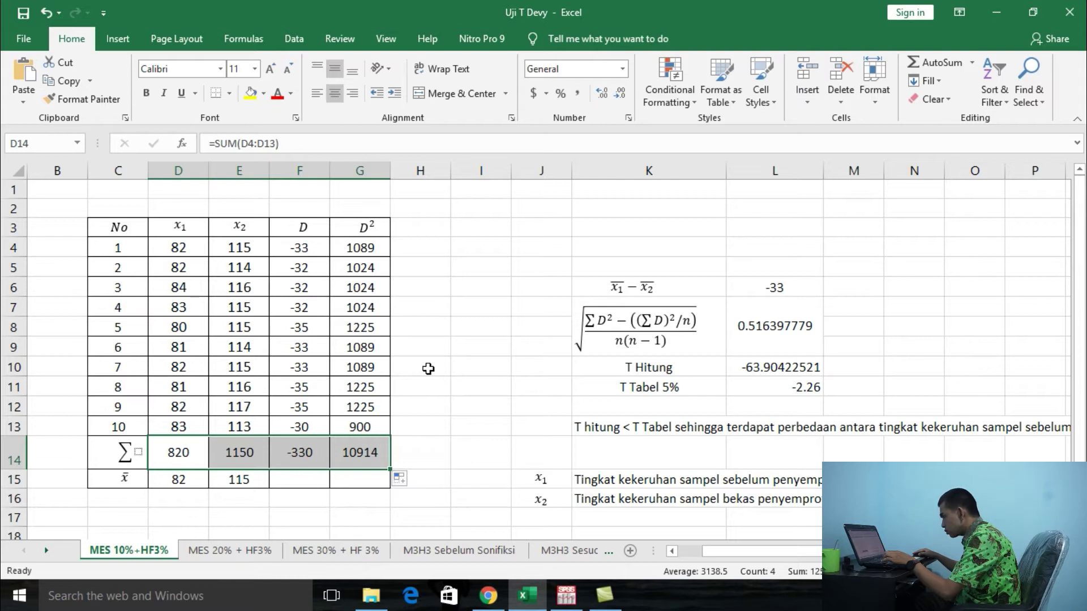
pyautogui.press('Escape')
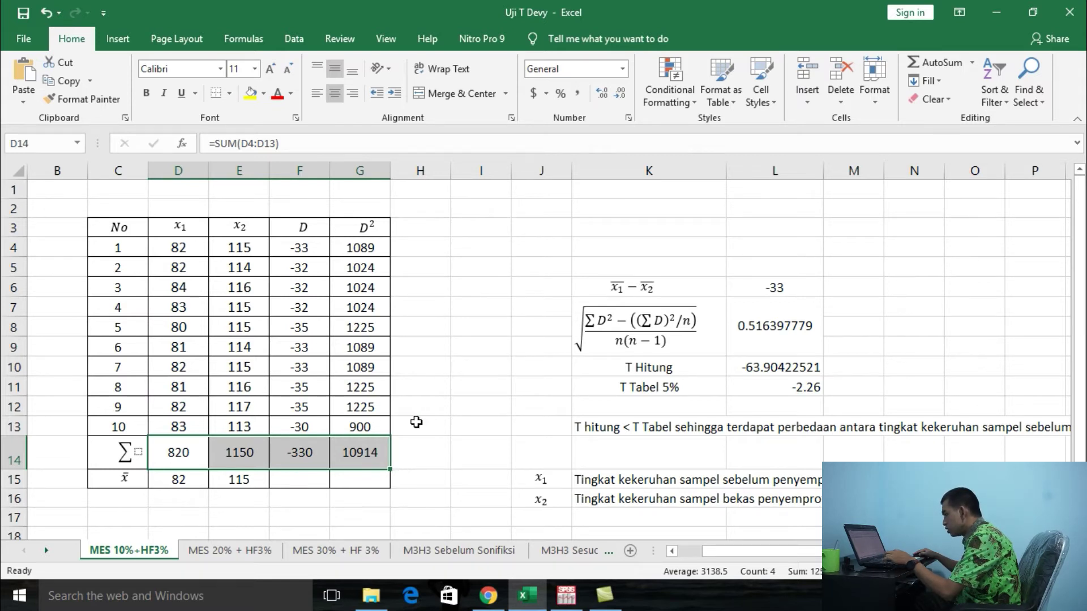
pyautogui.hotkey('ctrl', 'z')
# Copy the sum formula from D14 across the total row to G14.
pyautogui.click(176, 449)
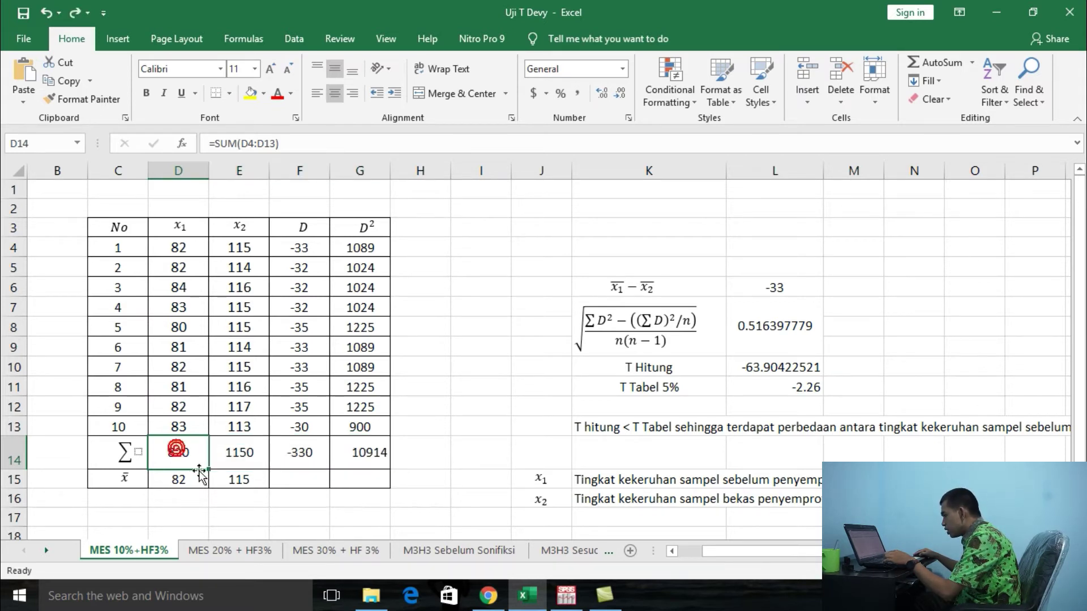
pyautogui.moveTo(207, 470); pyautogui.dragTo(385, 474)
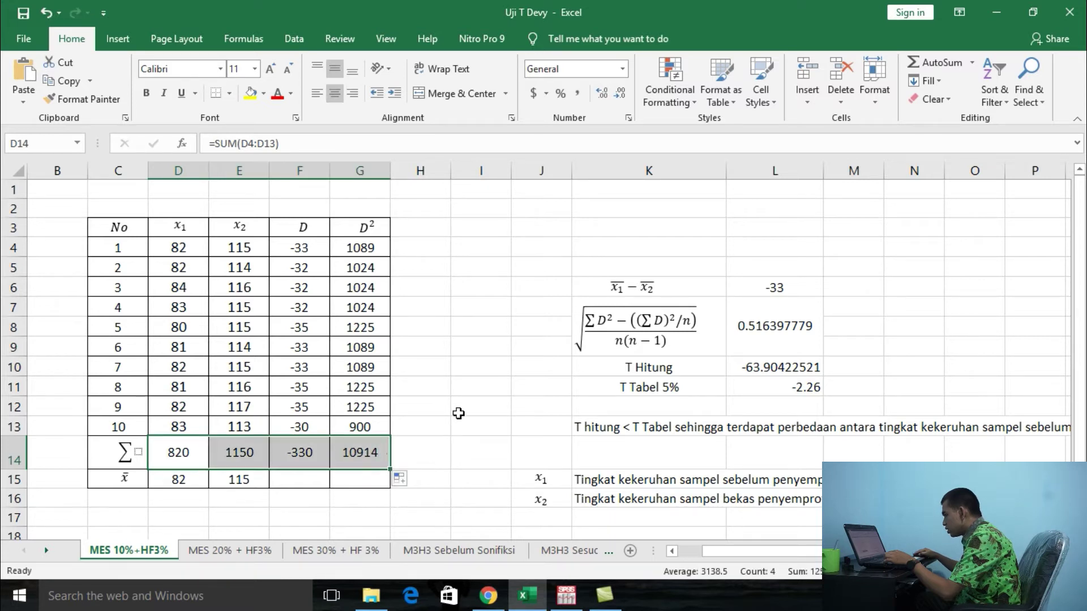
pyautogui.click(458, 407)
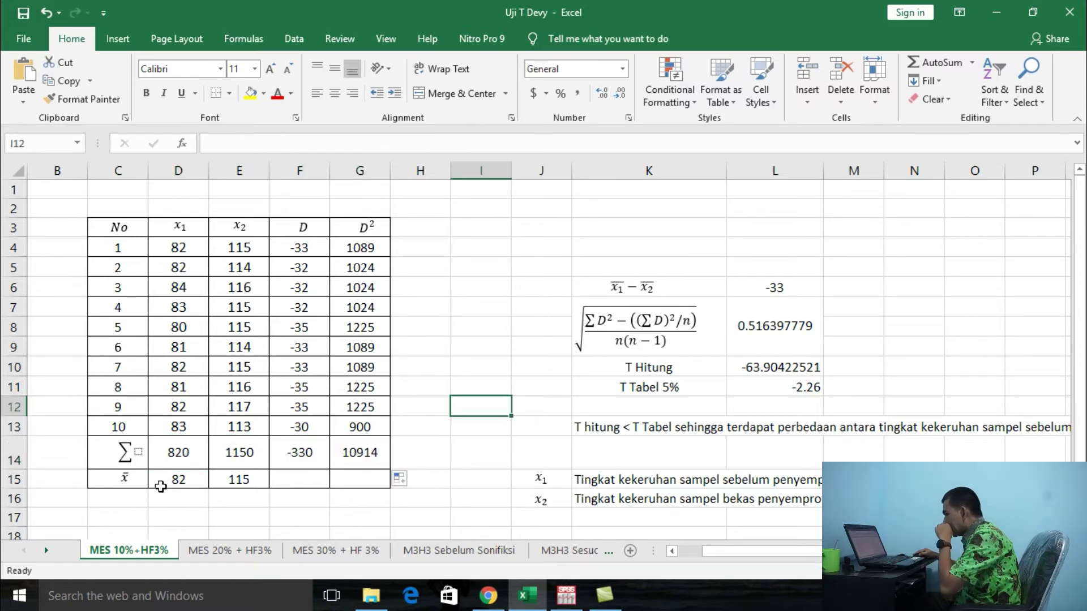
# Calculate the x₁ mean in cell D15 with =AVERAGE(D4:D13) and copy the formula to E15 for x₂.
pyautogui.click(180, 478)
pyautogui.write('=')
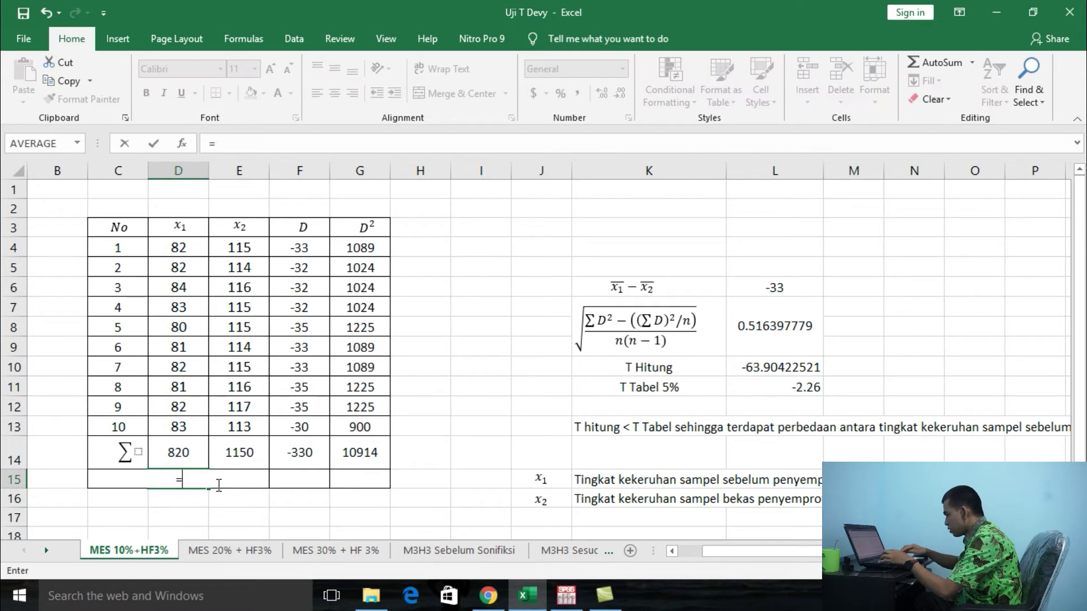
pyautogui.write('average(')
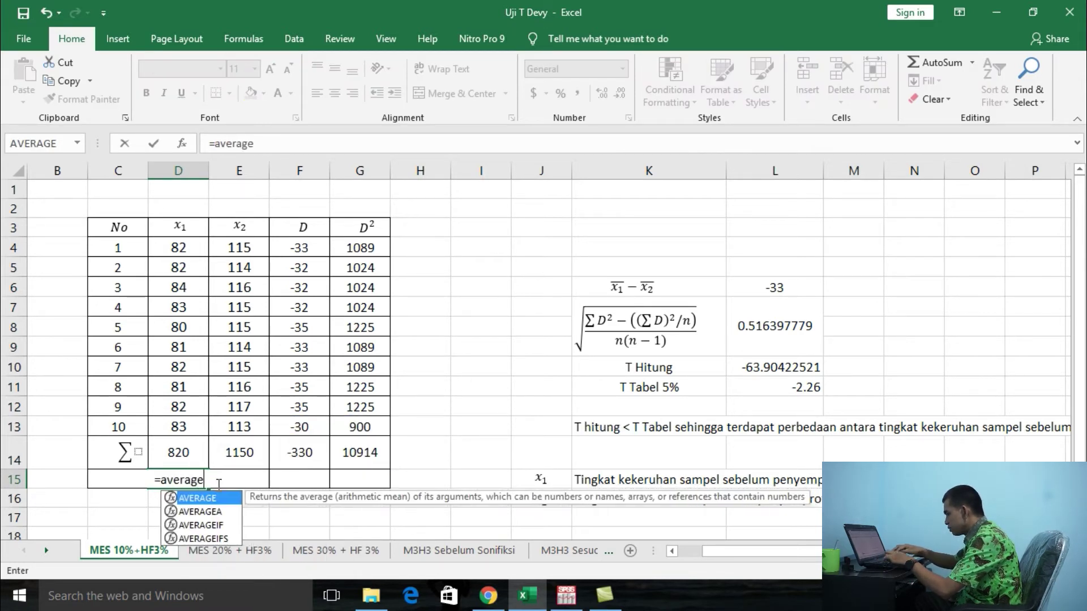
pyautogui.moveTo(180, 246); pyautogui.dragTo(179, 418)
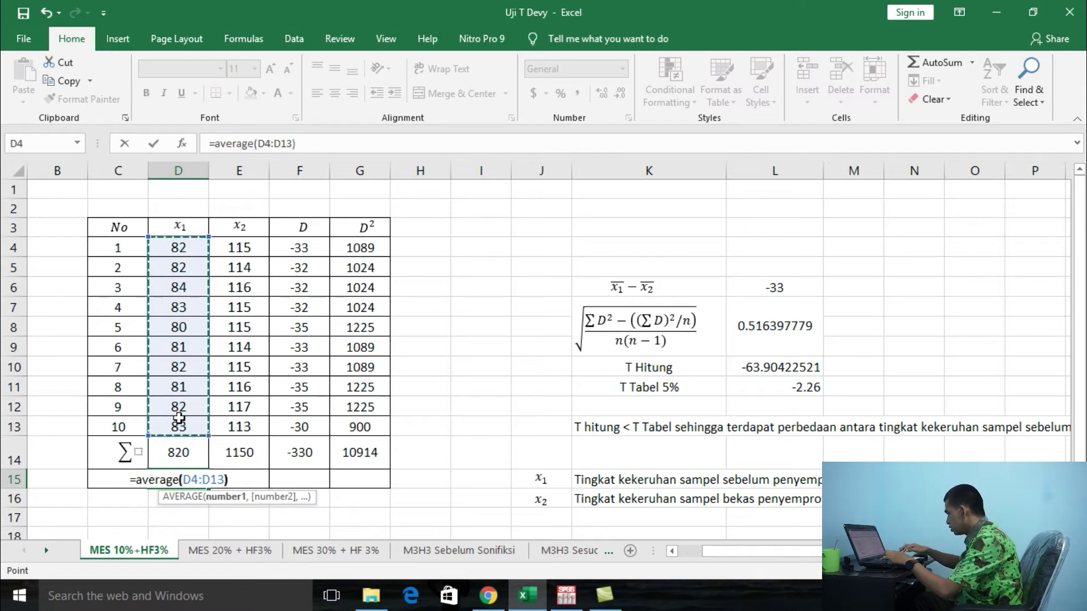
pyautogui.press('Return')
pyautogui.click(206, 483)
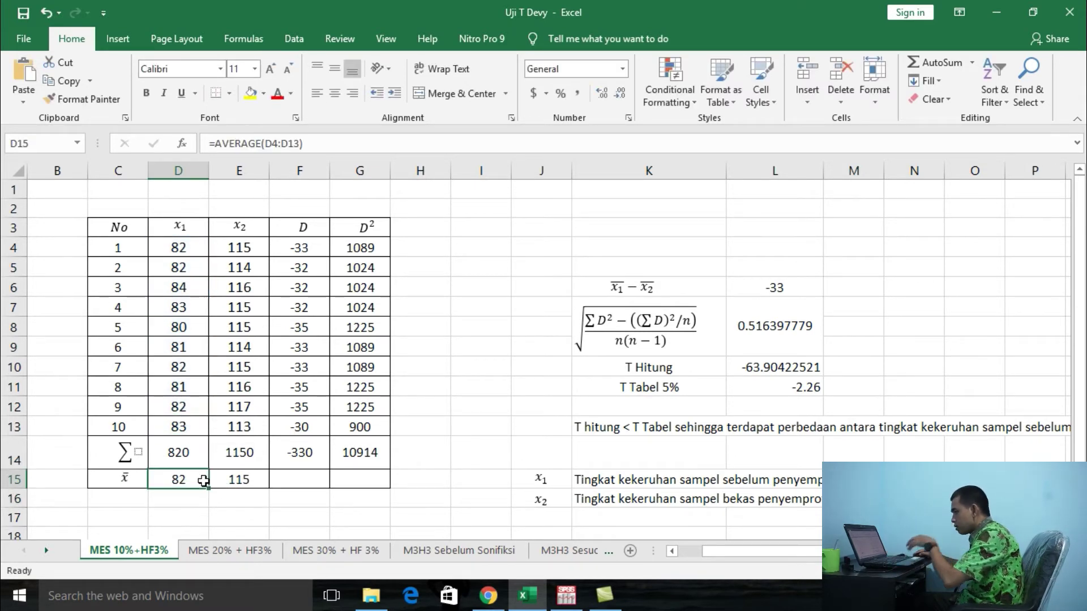
pyautogui.moveTo(213, 490); pyautogui.dragTo(266, 490)
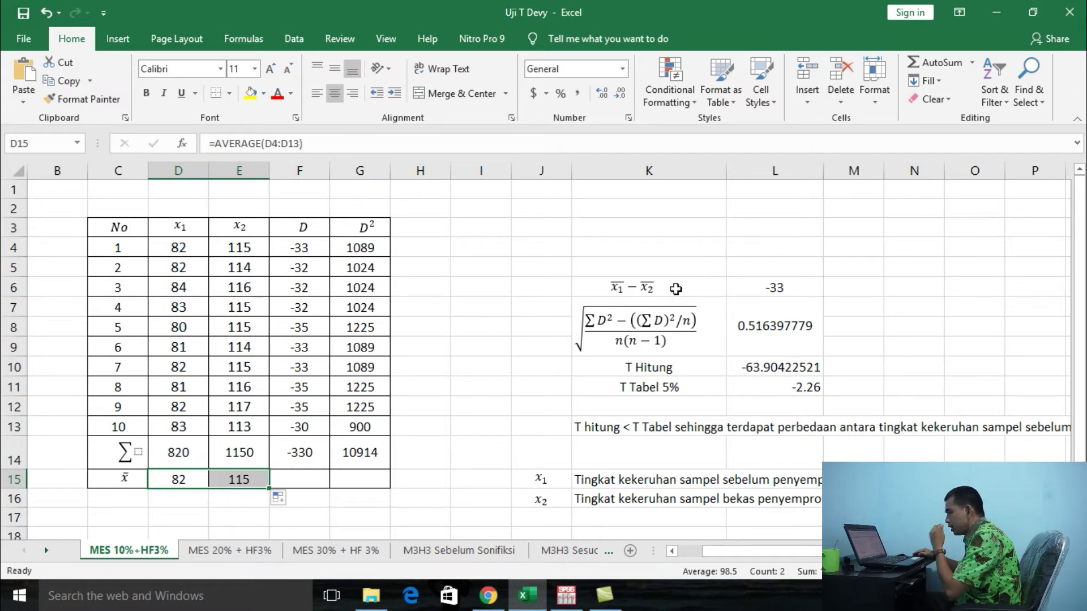
# Calculate the difference between the two means in cell M6 with the formula =D15-E15.
pyautogui.click(853, 290)
pyautogui.write('=')
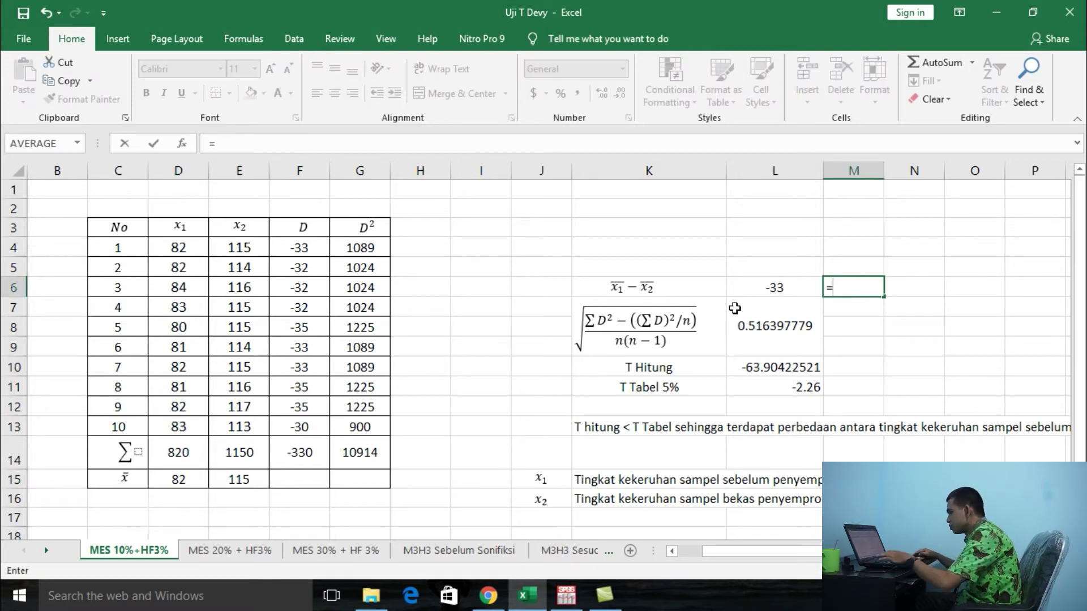
pyautogui.click(193, 481)
pyautogui.write('-')
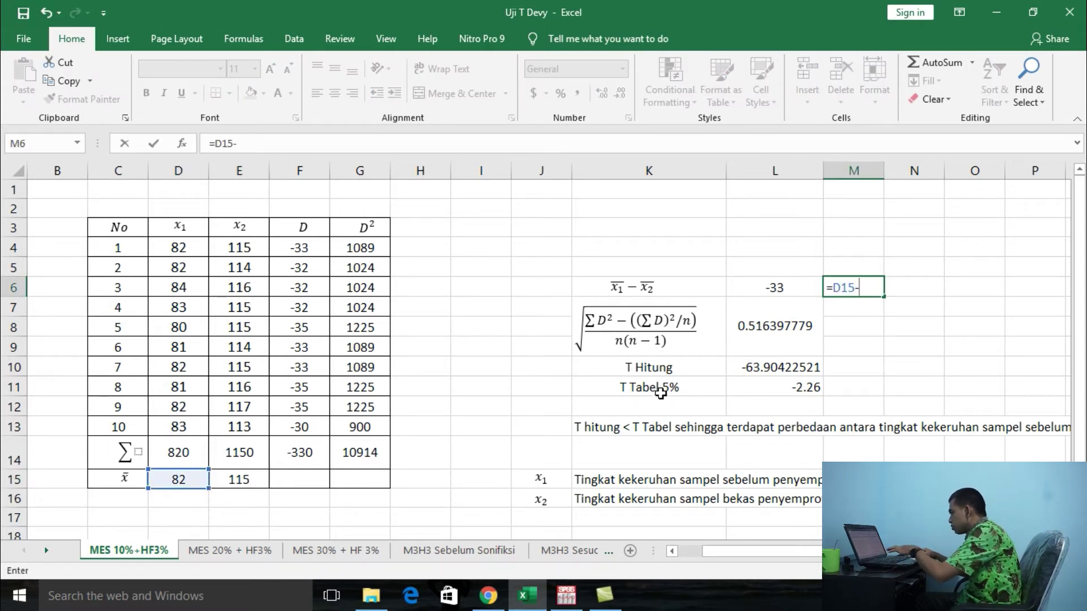
pyautogui.click(232, 474)
pyautogui.press('Return')
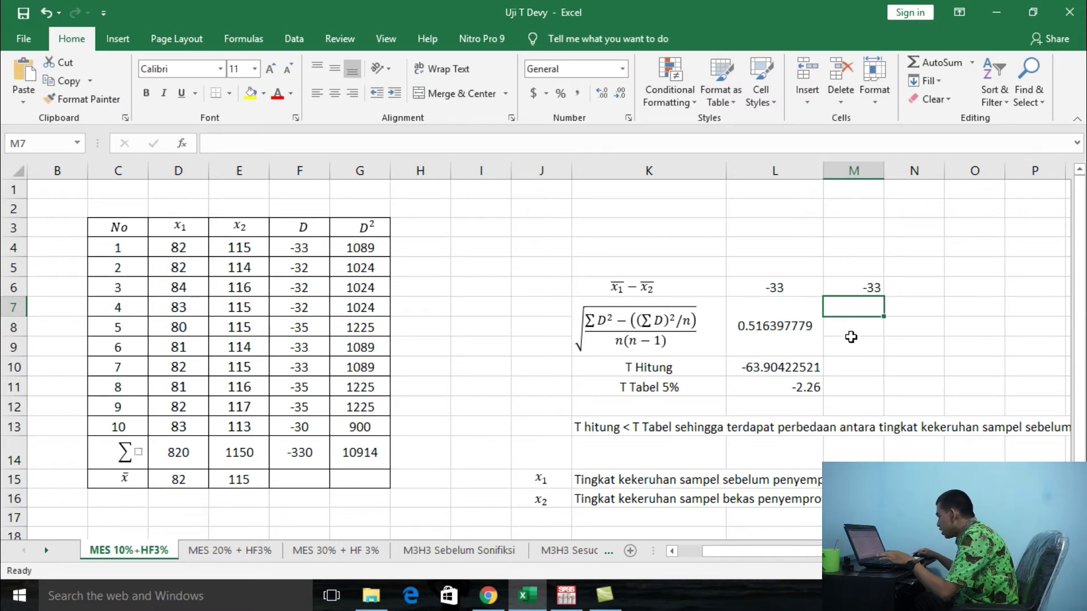
# Merge and center cells M7:M9 beside the square-root expression.
pyautogui.moveTo(850, 309); pyautogui.dragTo(855, 348)
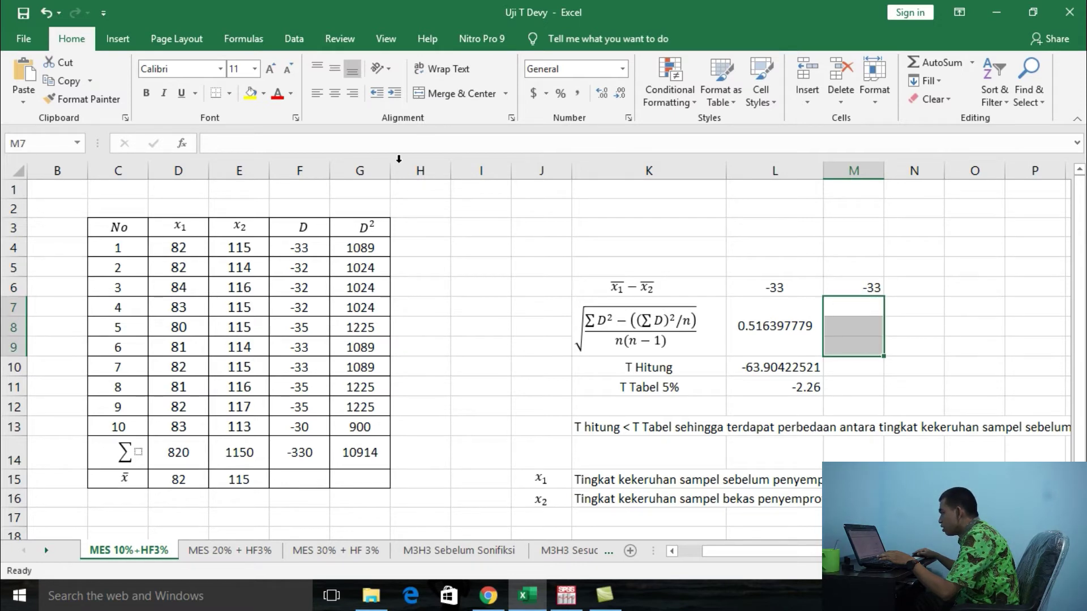
pyautogui.click(462, 93)
pyautogui.click(911, 331)
# Begin the standard-error formula in merged cell M7 with the square root and its numerator, =sqrt((G14-(F14^2/10)).
pyautogui.click(863, 332)
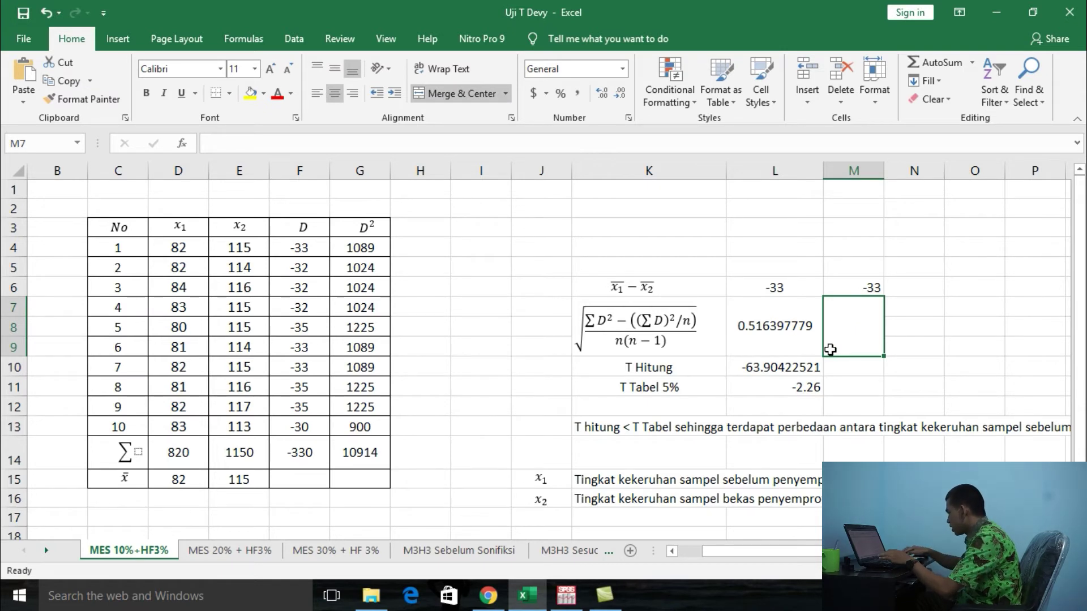
pyautogui.write('=sqrt(')
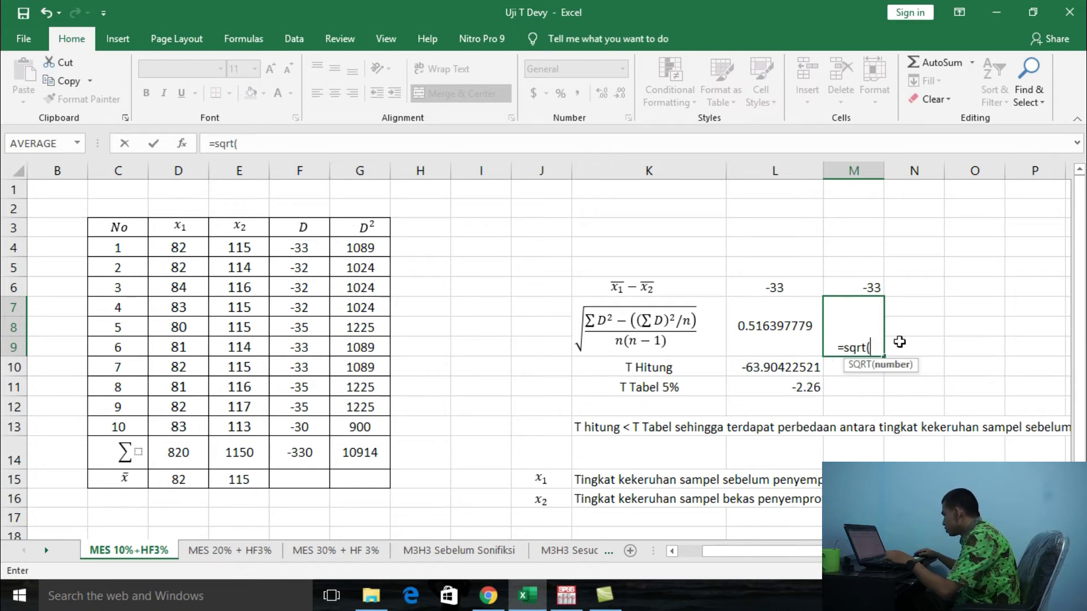
pyautogui.write(')')
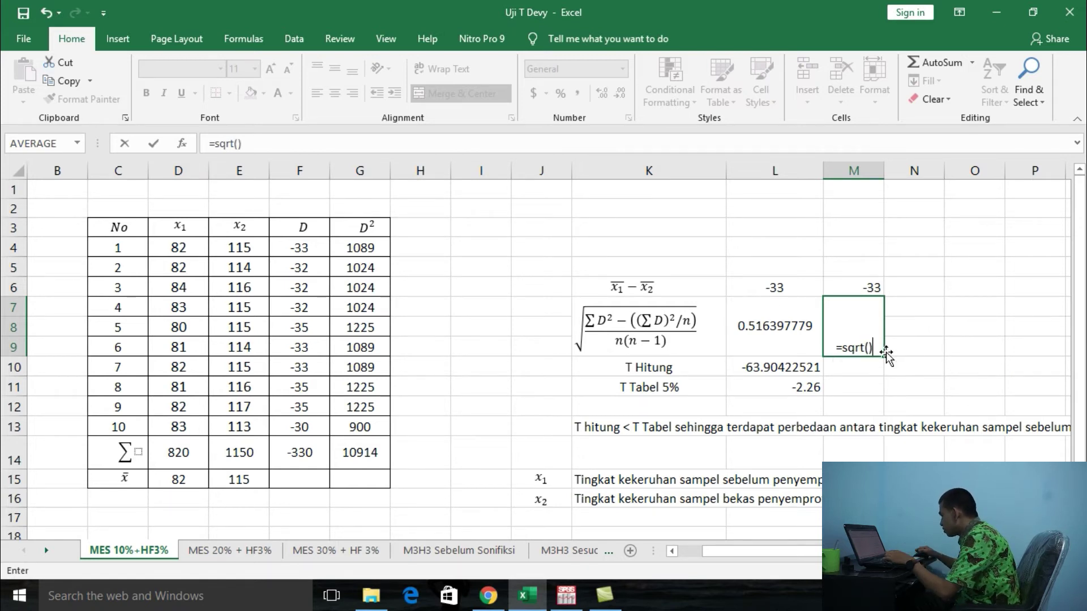
pyautogui.click(869, 346)
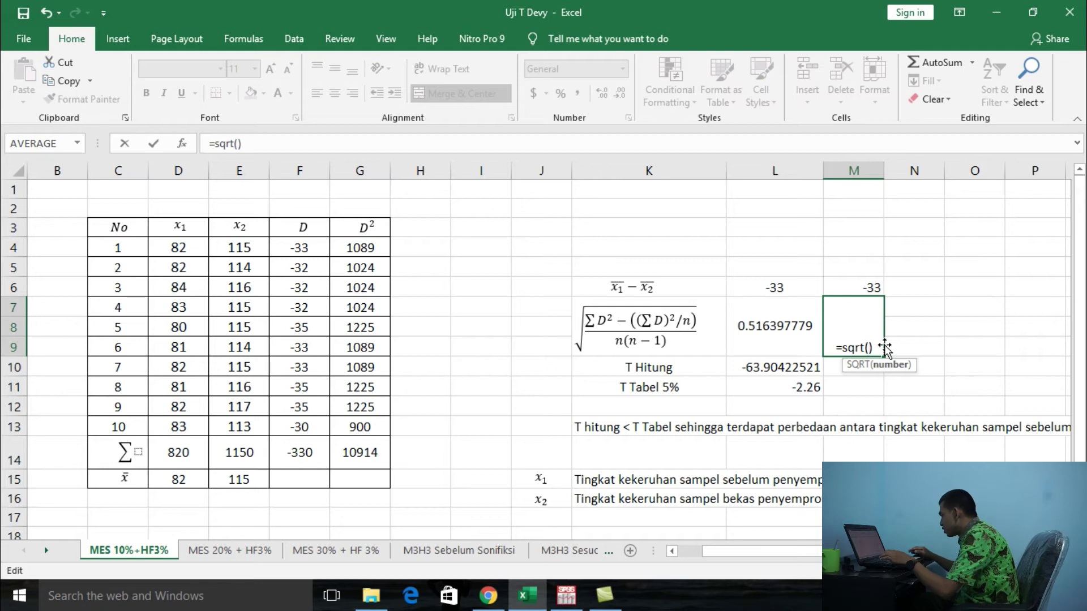
pyautogui.write('(')
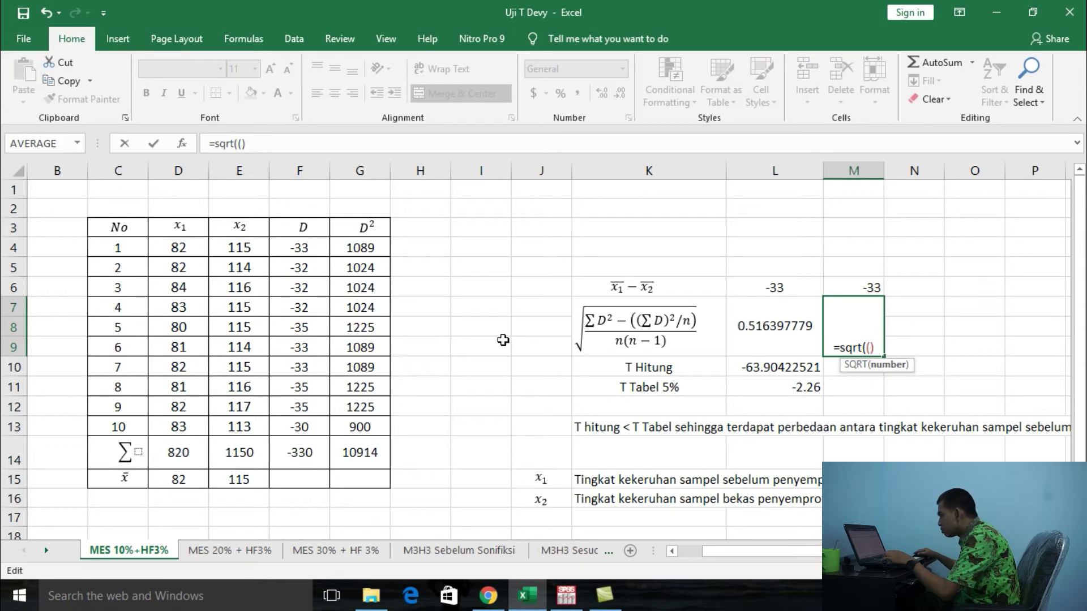
pyautogui.click(373, 451)
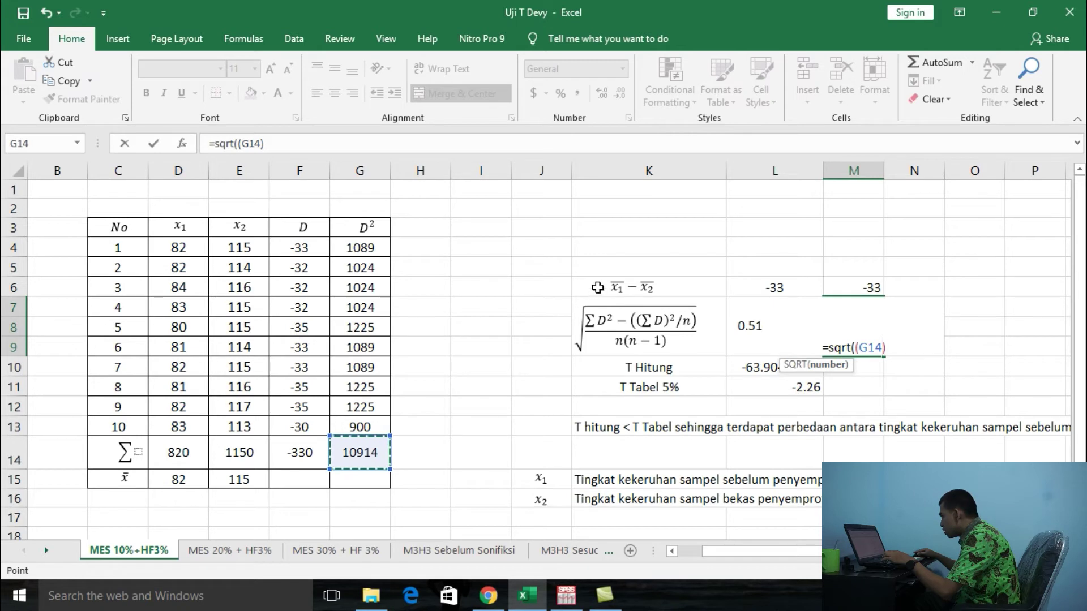
pyautogui.write('-')
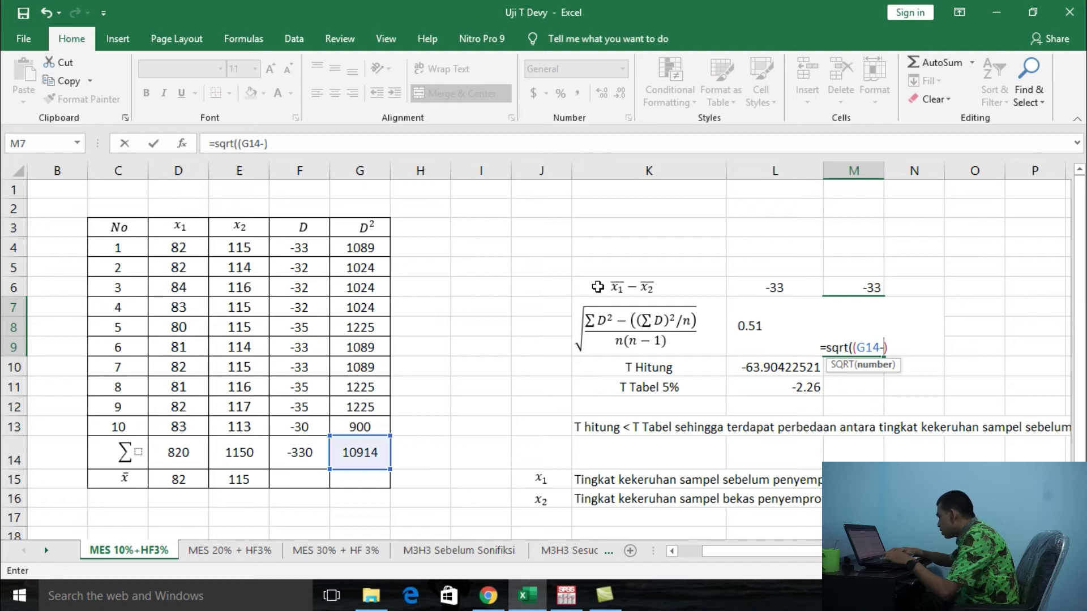
pyautogui.write('()')
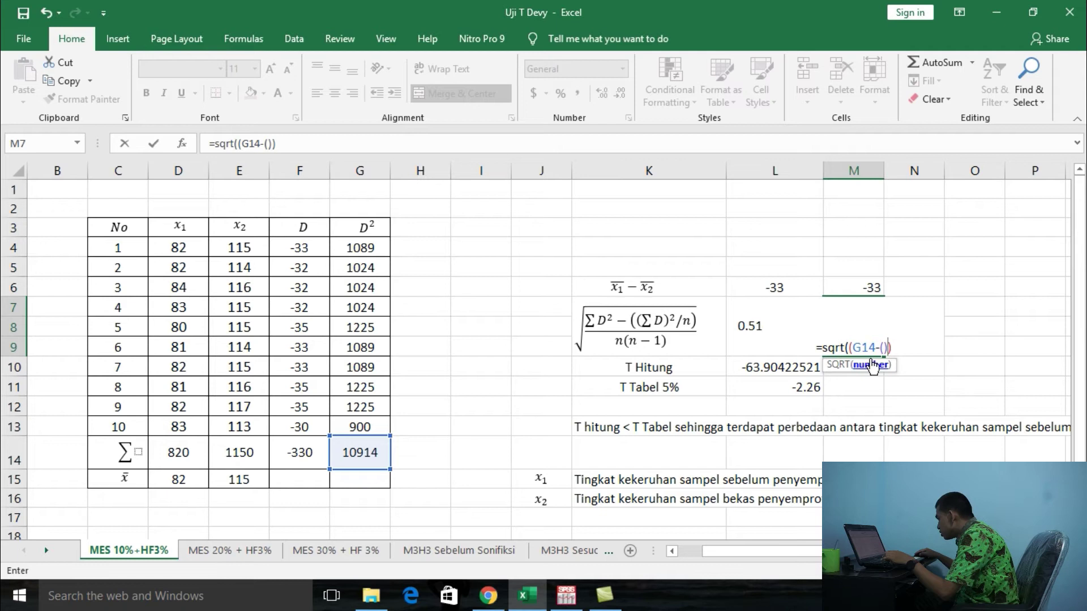
pyautogui.click(884, 347)
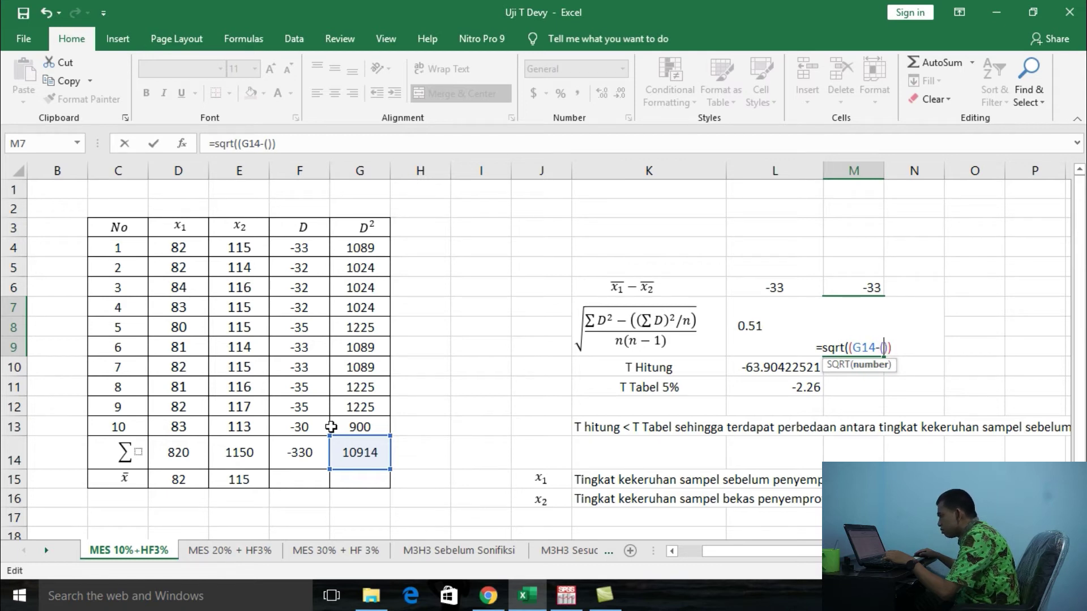
pyautogui.click(313, 453)
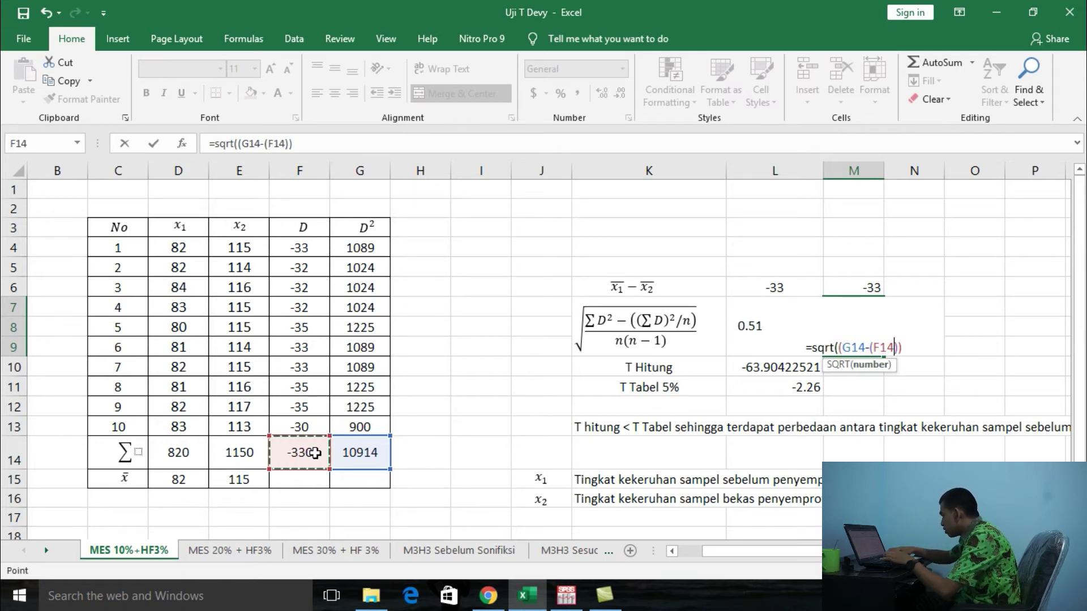
pyautogui.write('^2')
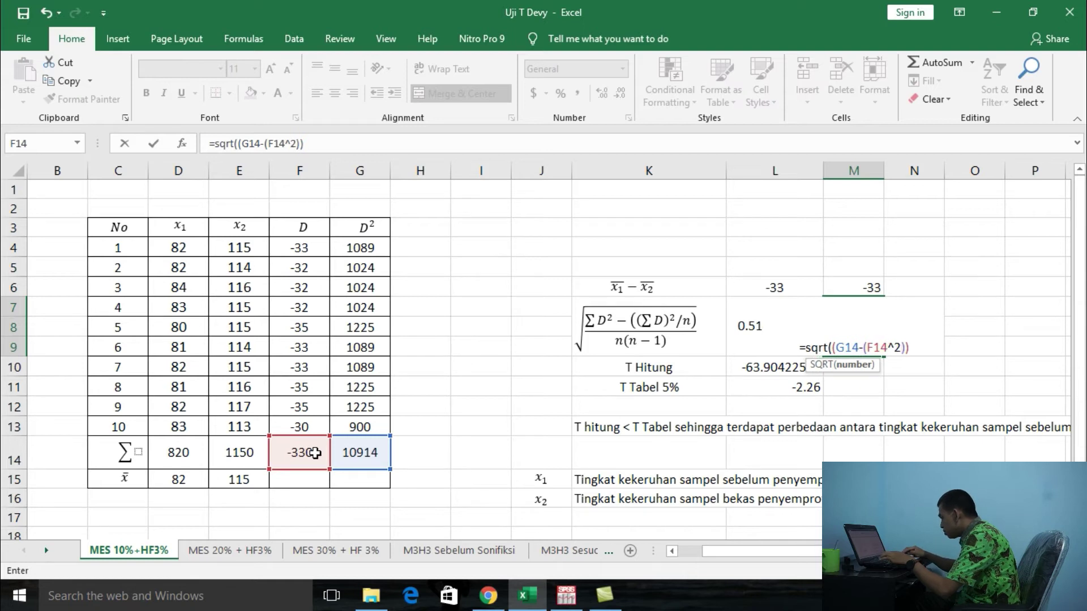
pyautogui.write('/10')
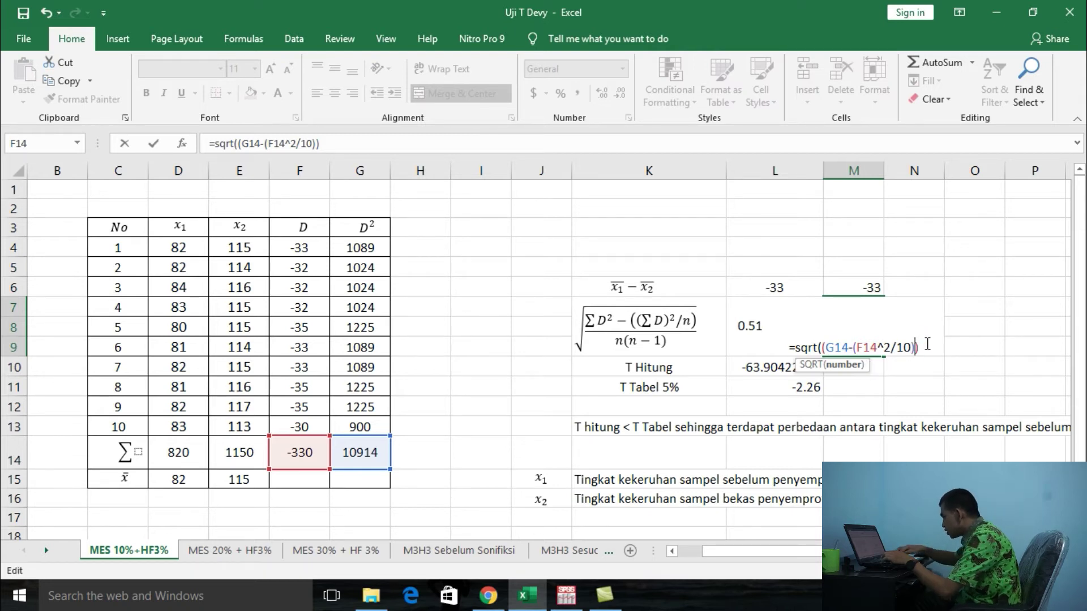
pyautogui.write(')')
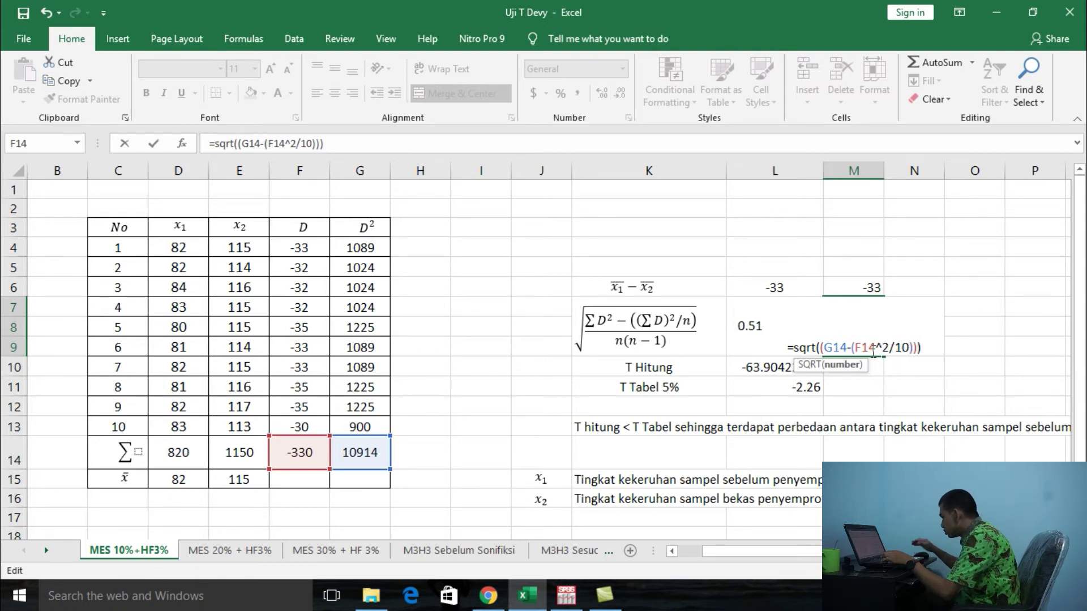
# Complete the square-root formula in M7 by dividing the numerator by (10*9) inside the root.
pyautogui.write('/')
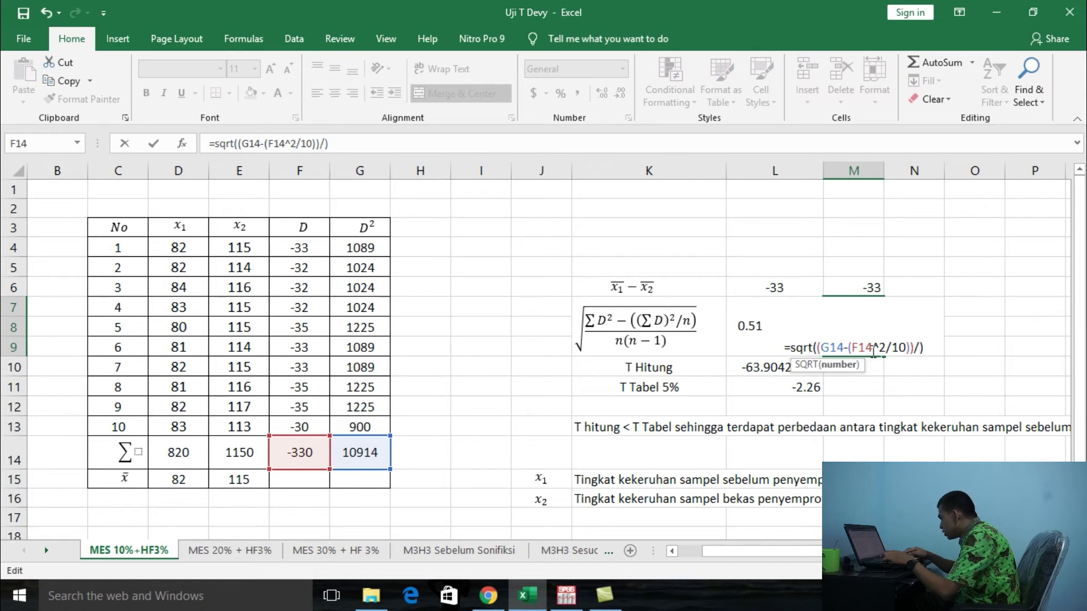
pyautogui.write('(')
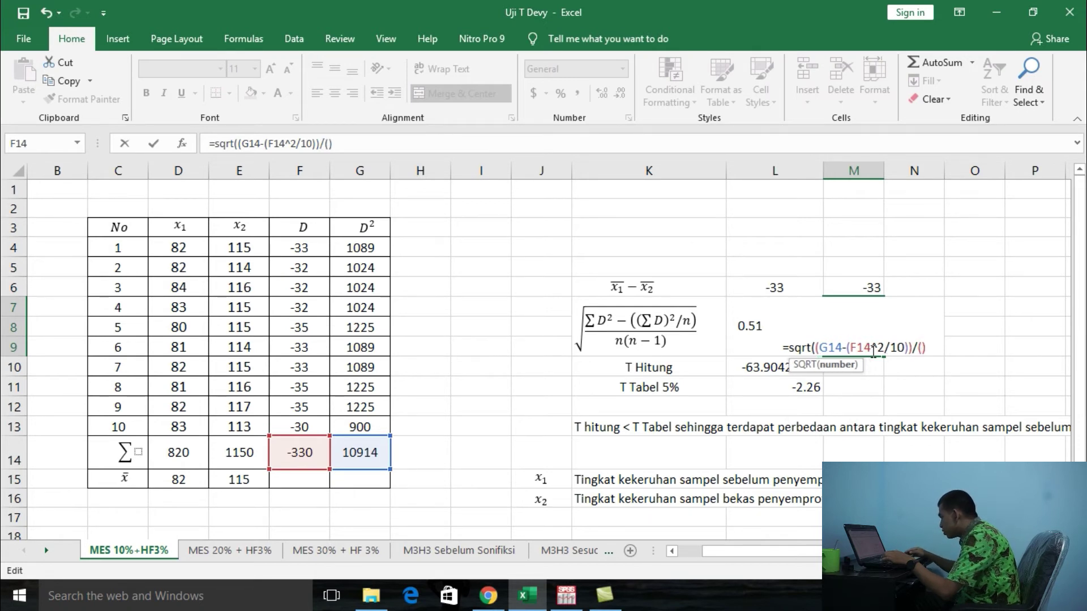
pyautogui.write('10')
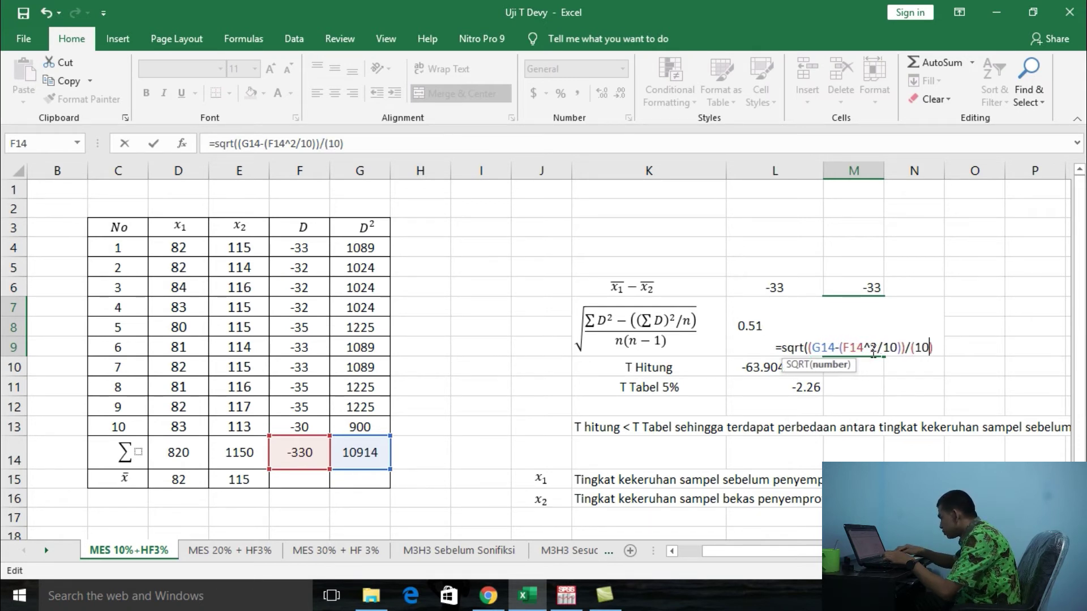
pyautogui.write('*')
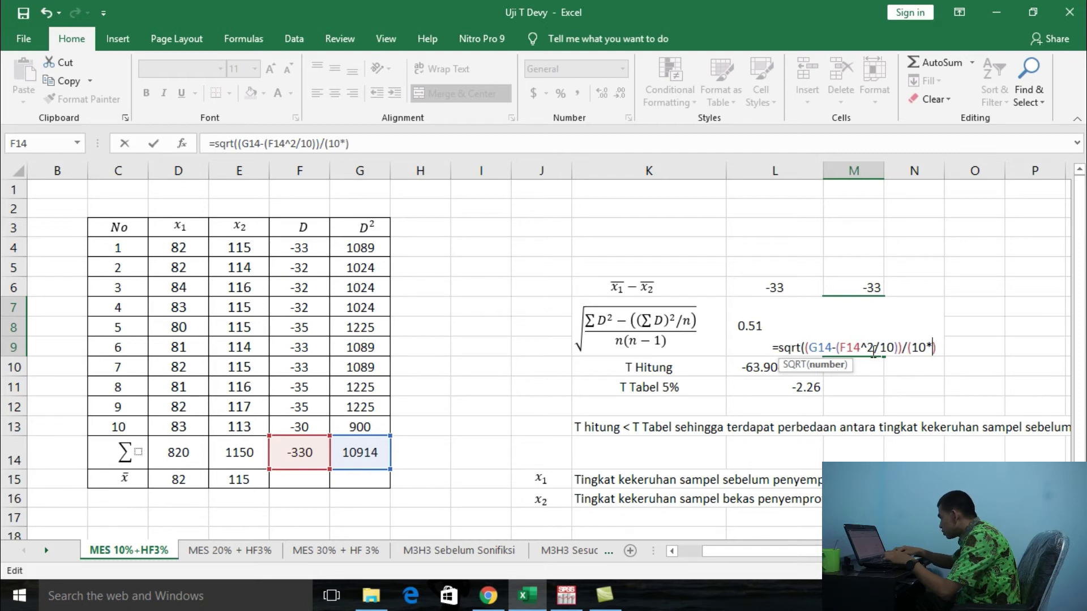
pyautogui.write('9')
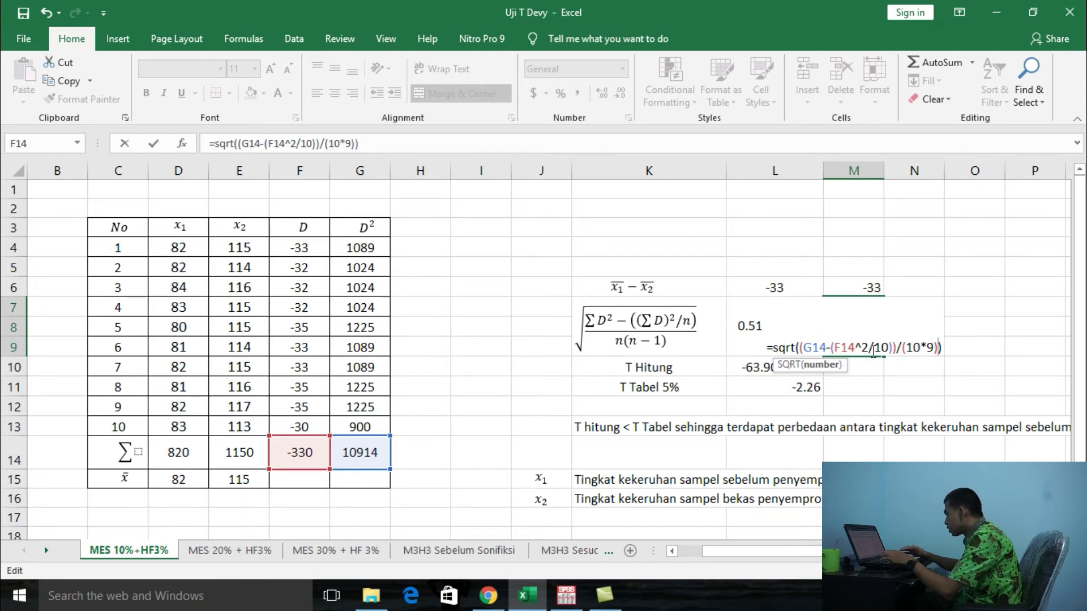
pyautogui.press('Return')
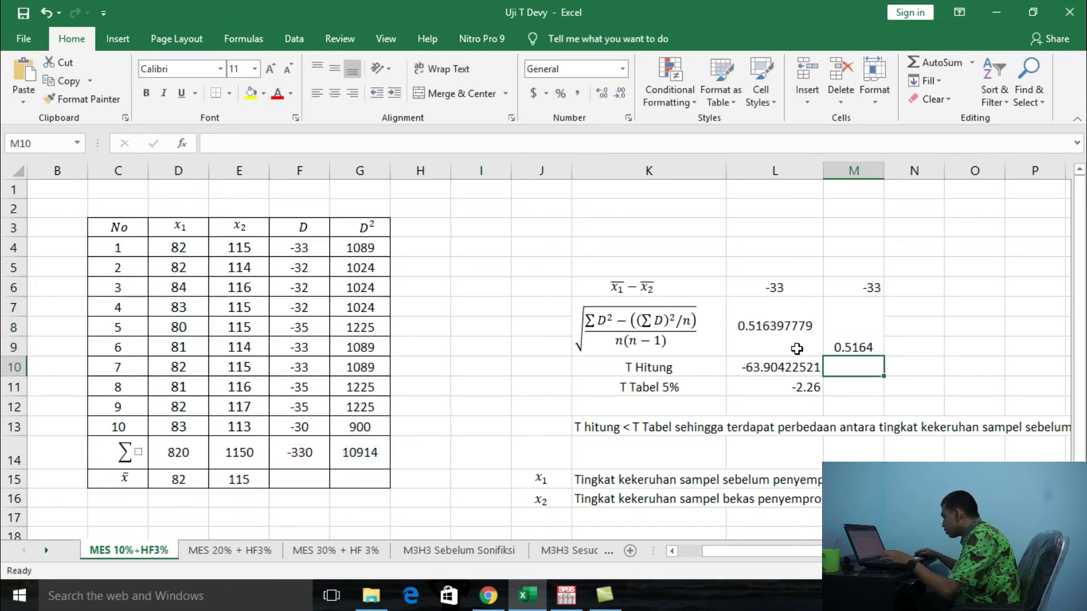
# Center the result in merged cell M7 vertically and review its formula without changing it.
pyautogui.click(855, 343)
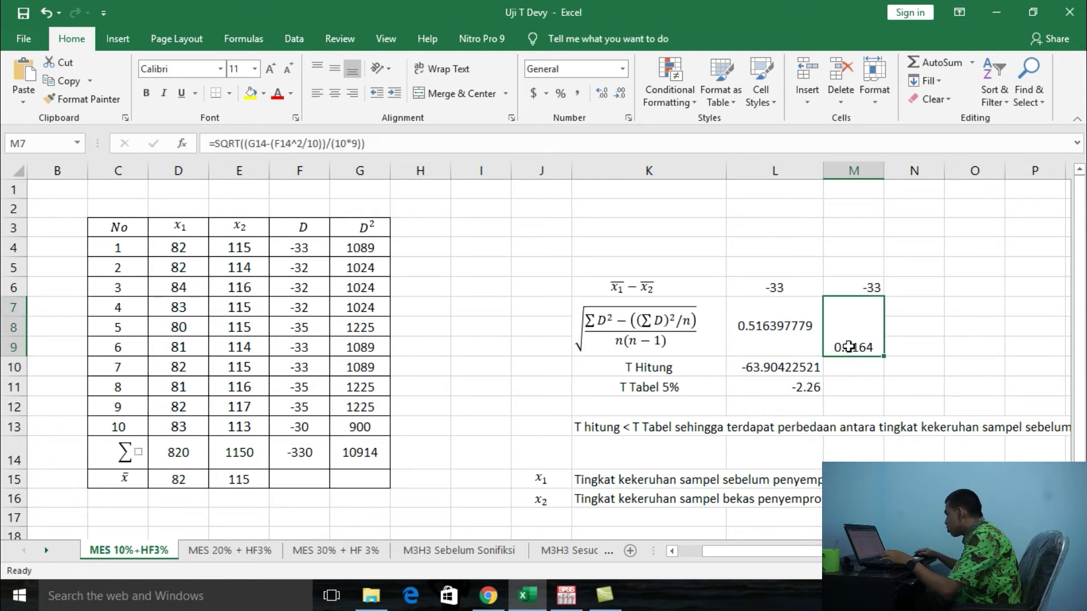
pyautogui.click(329, 73)
pyautogui.click(396, 142)
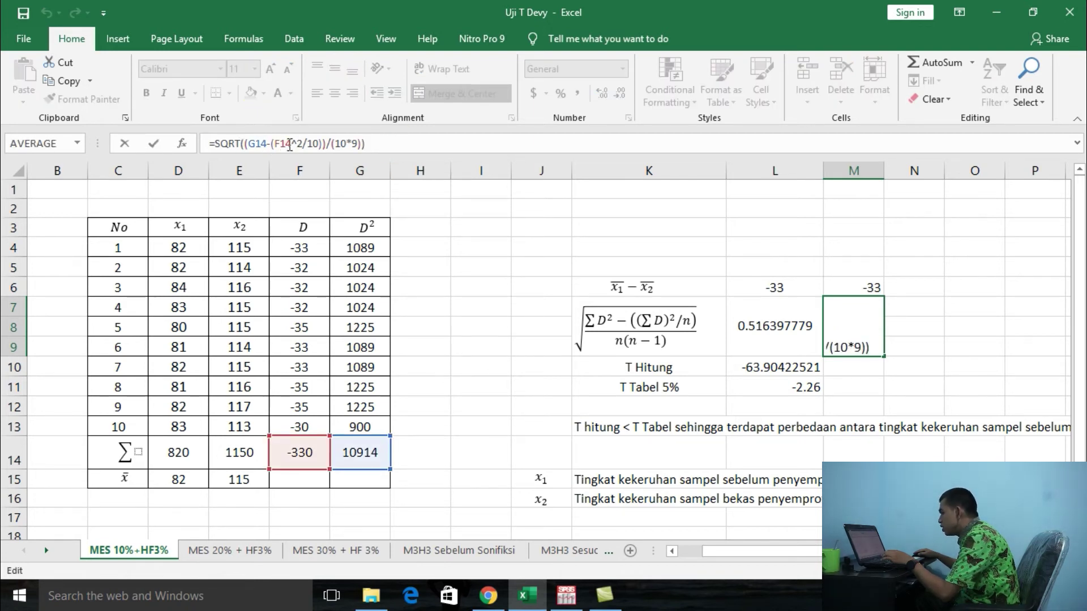
pyautogui.press('Return')
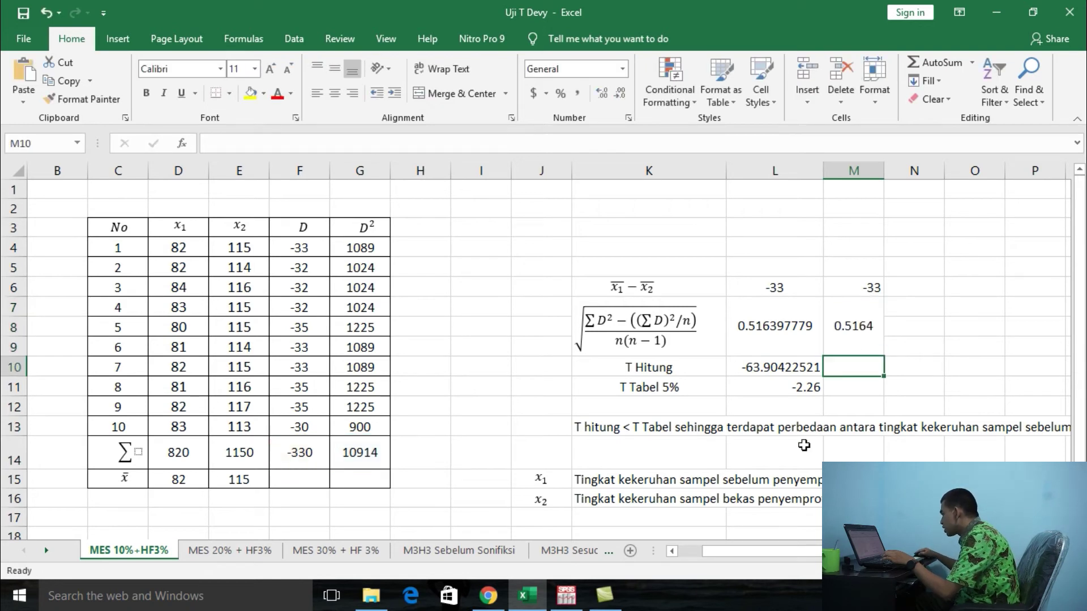
pyautogui.click(845, 338)
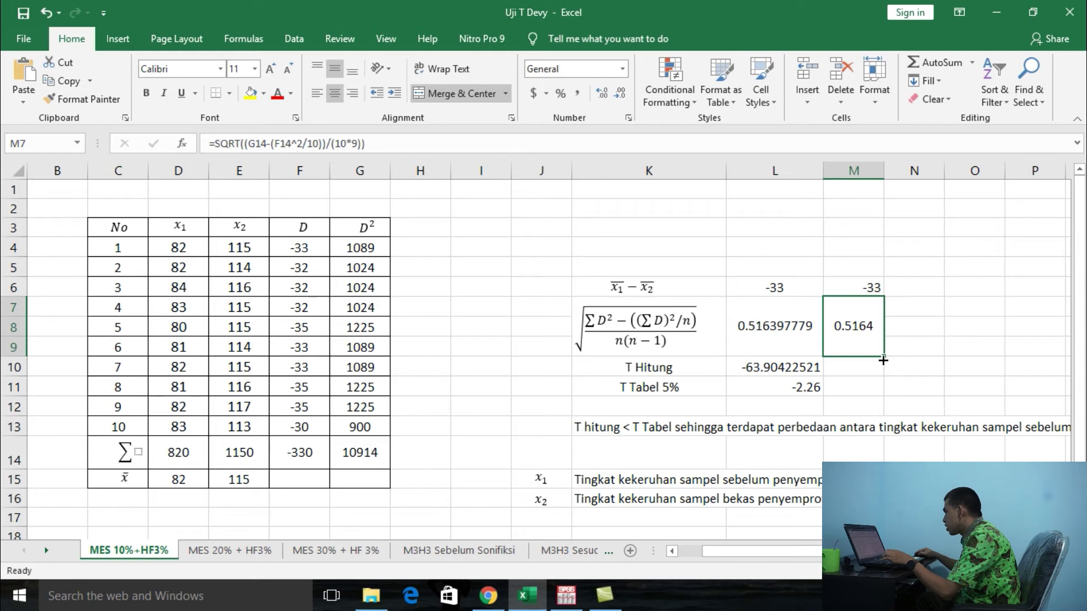
# Calculate T Hitung in cell M10 by dividing the mean difference by the standard error with =M6/M7.
pyautogui.click(853, 367)
pyautogui.write('=')
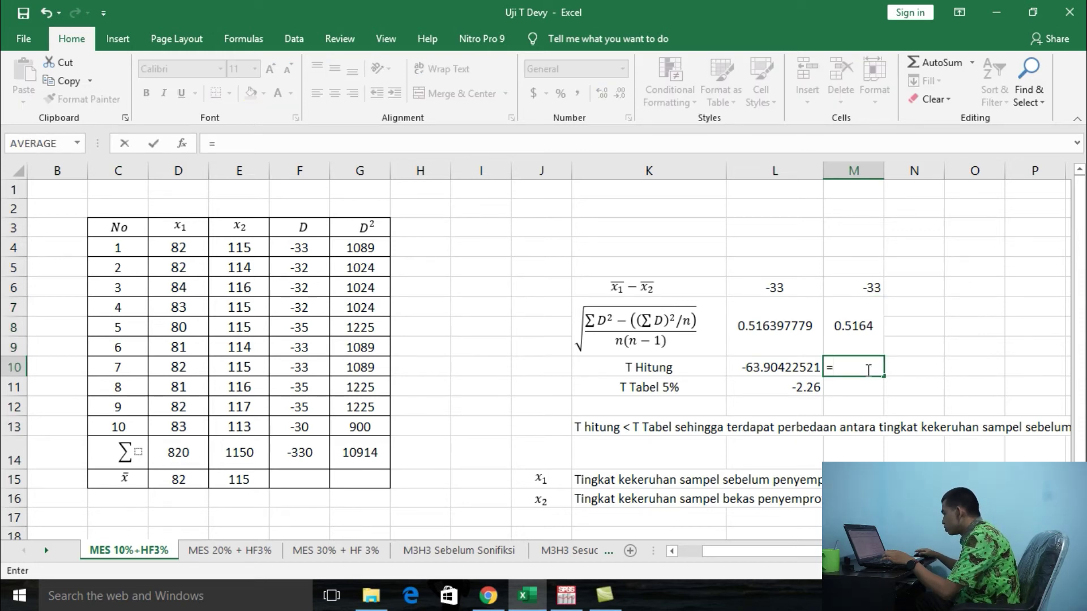
pyautogui.click(862, 288)
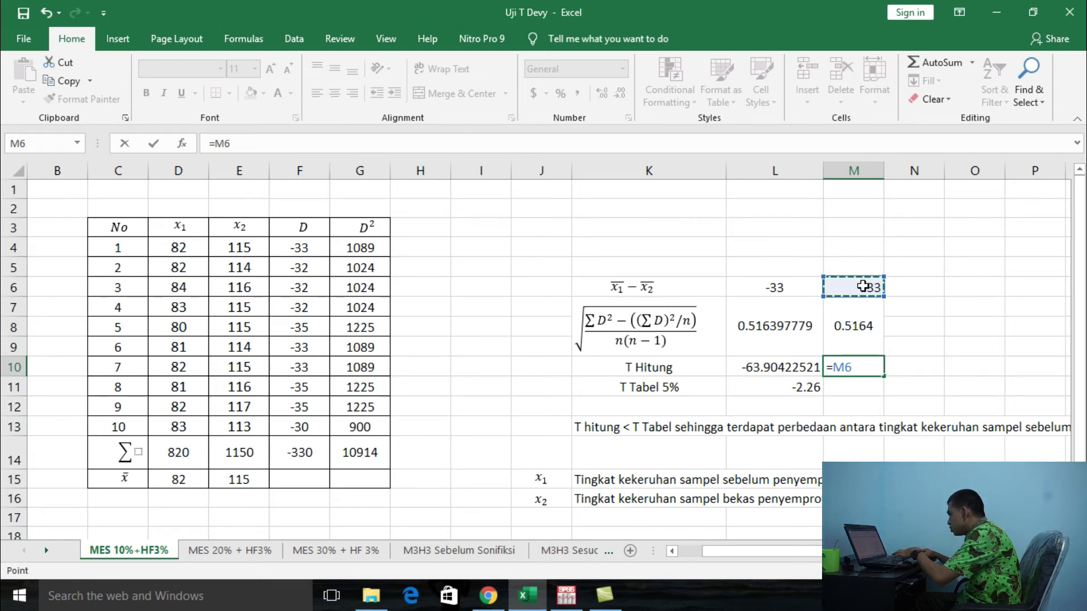
pyautogui.write('/')
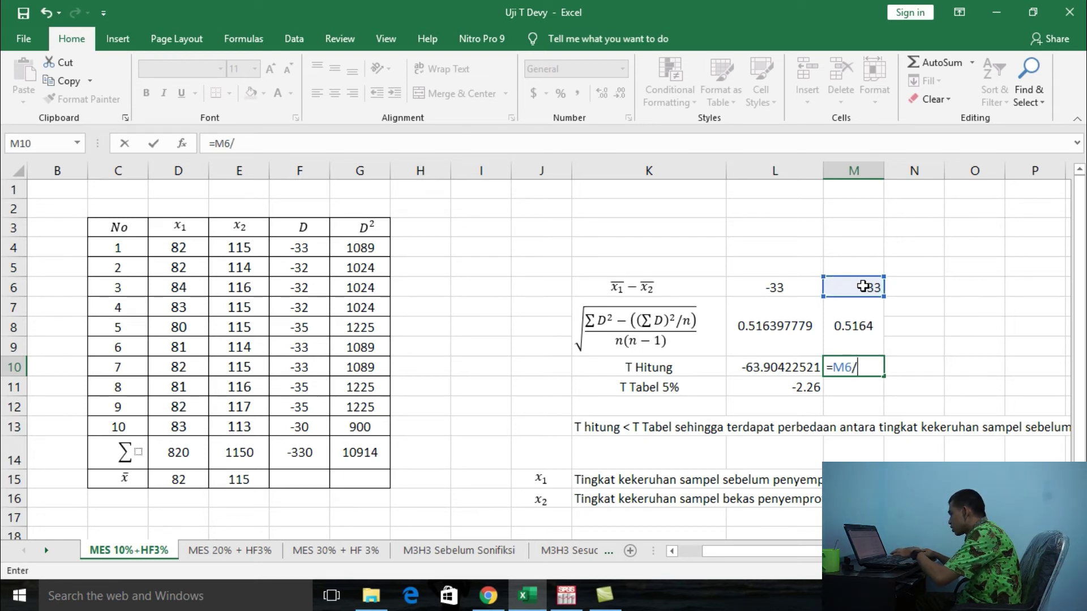
pyautogui.click(859, 334)
pyautogui.press('Return')
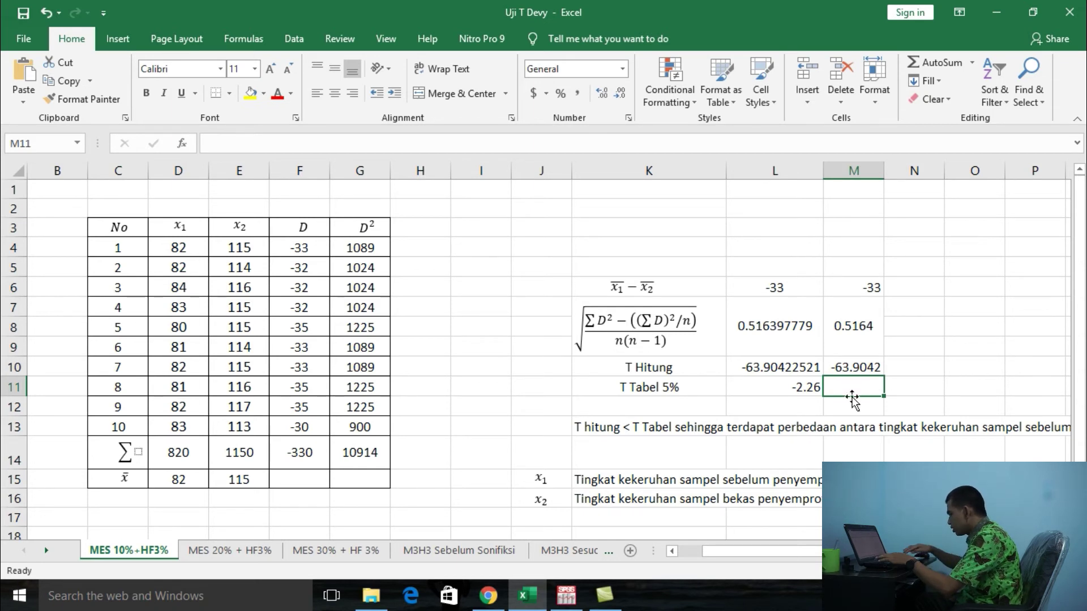
# Enter the T Tabel 5% value -2.26 in cell M11.
pyautogui.write('-2')
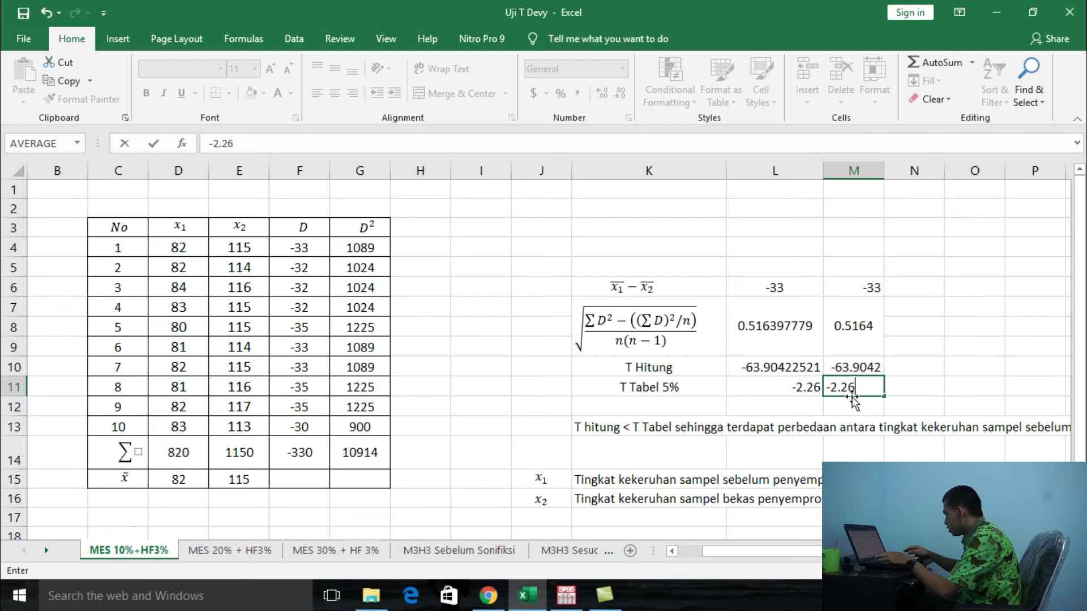
pyautogui.write('.26')
pyautogui.press('Return')
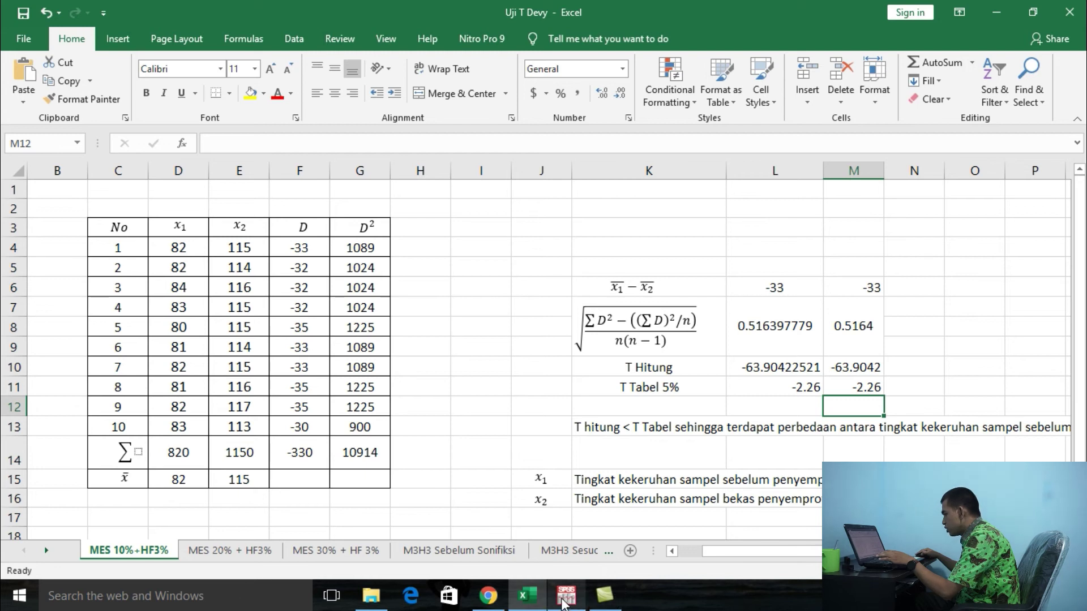
# Copy the x₁ and x₂ data in D4:E13, switch to SPSS and paste it into the first two data columns.
pyautogui.click(211, 267)
pyautogui.moveTo(173, 252); pyautogui.dragTo(246, 424)
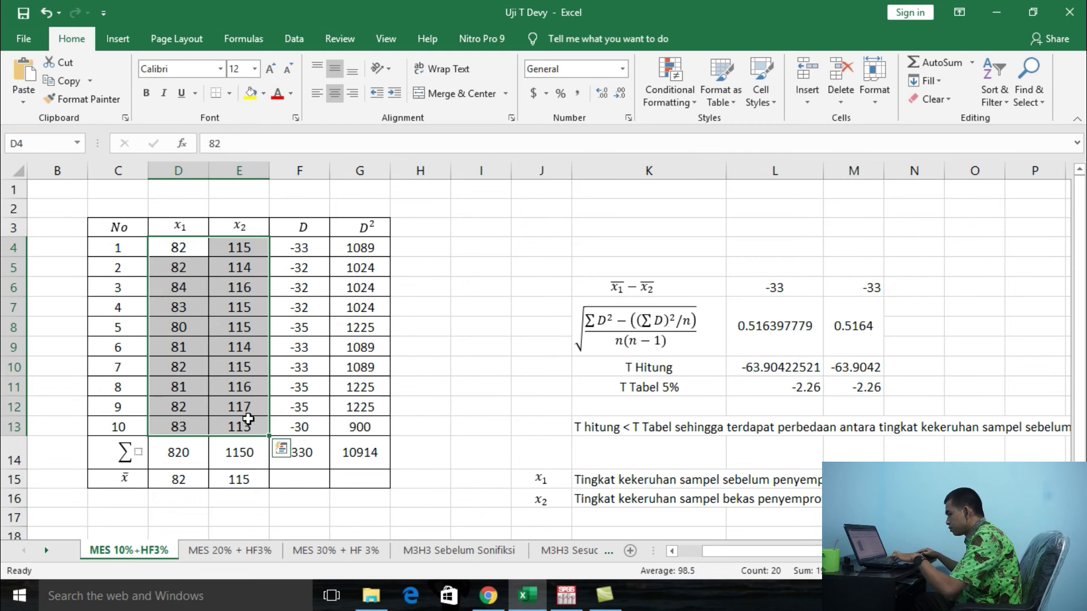
pyautogui.hotkey('ctrl', 'c')
pyautogui.click(566, 596)
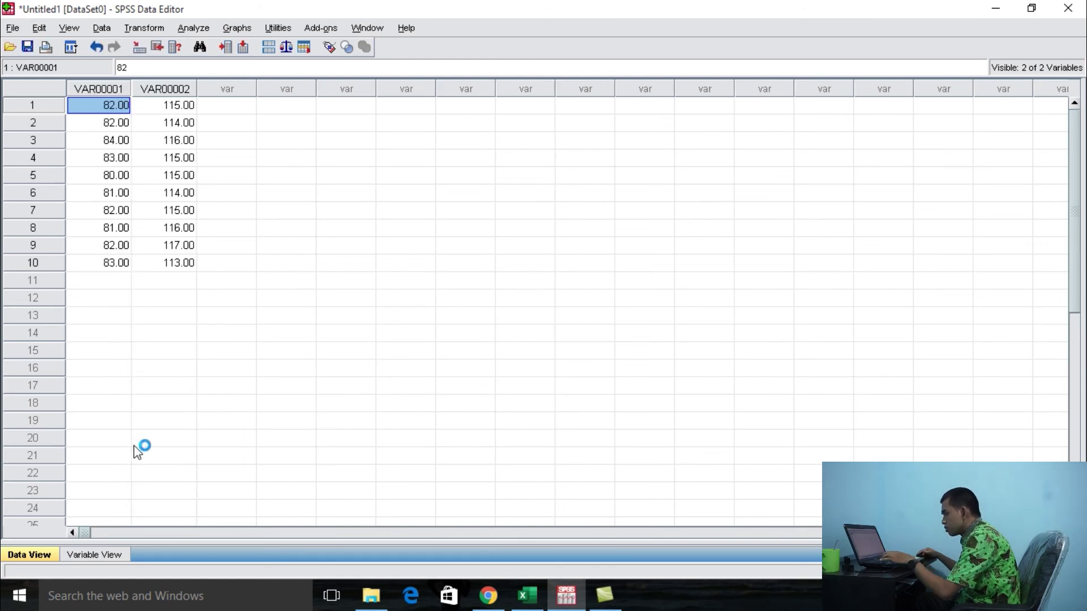
# Name the two SPSS variables X1 and X2.
pyautogui.click(91, 554)
pyautogui.click(114, 84)
pyautogui.write('X1')
pyautogui.click(105, 102)
pyautogui.write('X2')
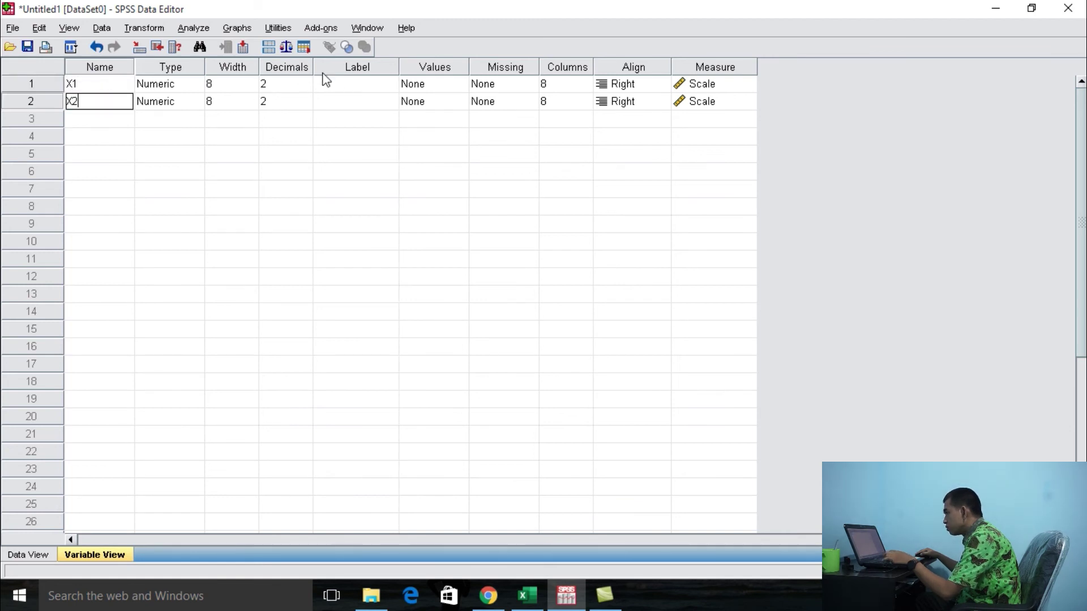
# Label the variables X1 and X2 to match their names and return to the data sheet.
pyautogui.click(353, 84)
pyautogui.write('X1')
pyautogui.click(344, 100)
pyautogui.write('X2')
pyautogui.click(28, 554)
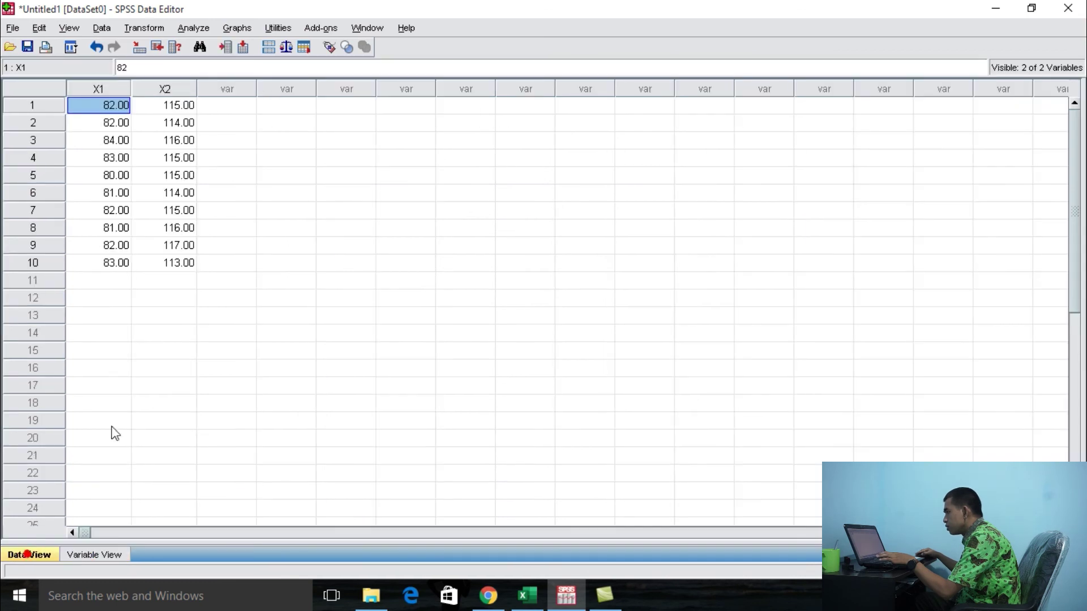
# Run a Paired-Samples T Test with X1 and X2 as the variable pair.
pyautogui.click(193, 28)
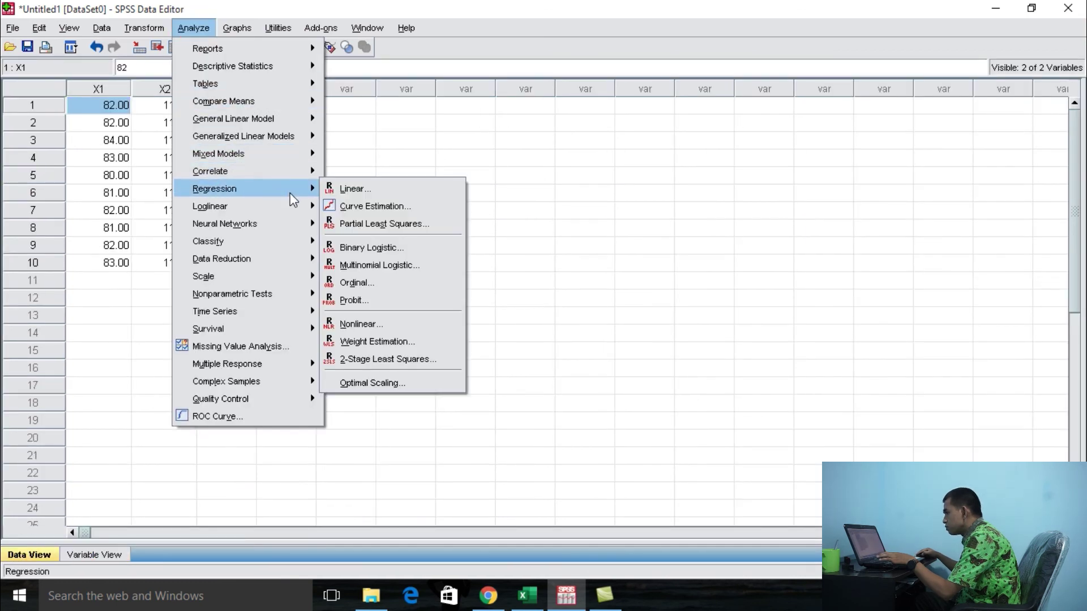
pyautogui.moveTo(304, 157)
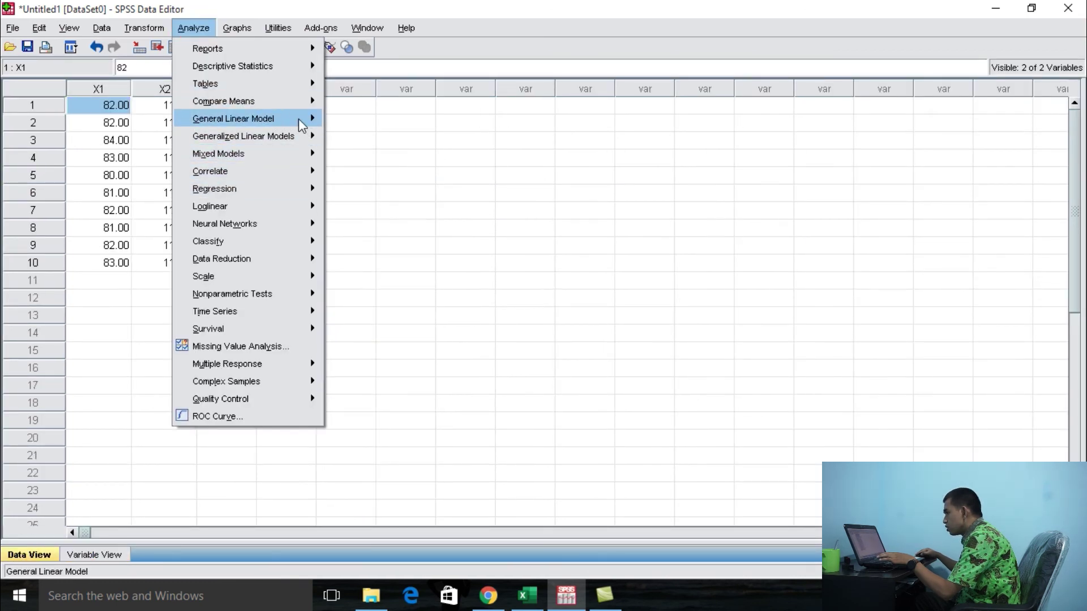
pyautogui.moveTo(297, 105)
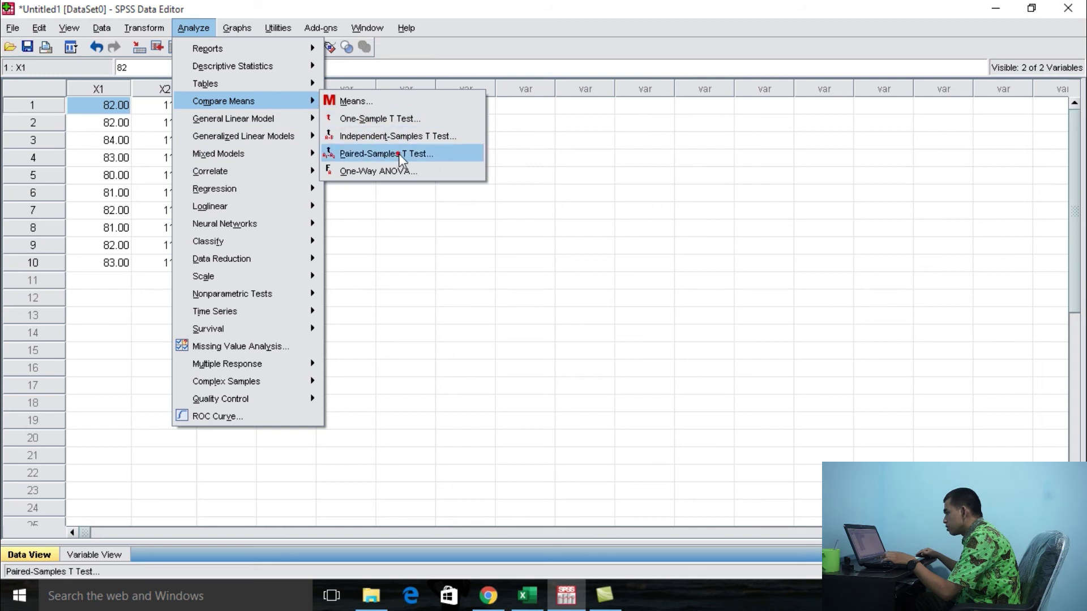
pyautogui.click(391, 154)
pyautogui.keyDown('ctrl'); pyautogui.click(389, 235); pyautogui.keyUp('ctrl')
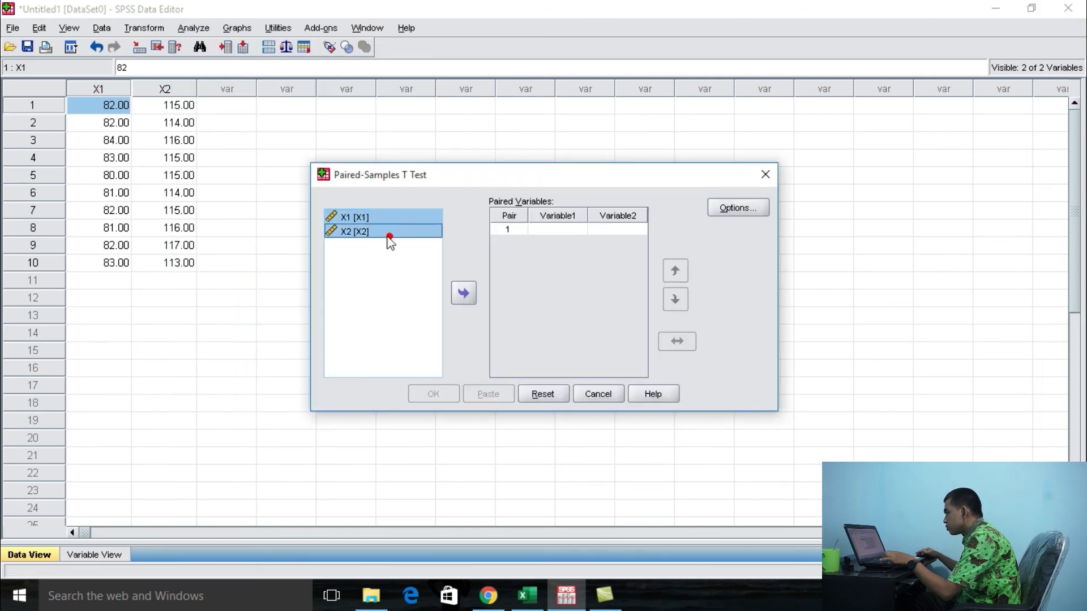
pyautogui.click(462, 293)
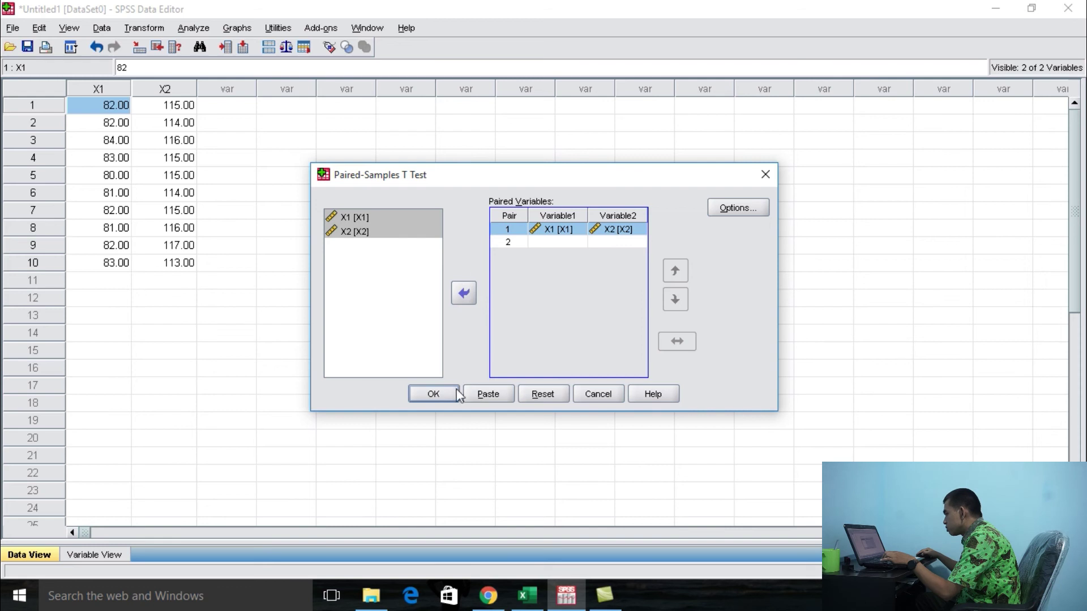
pyautogui.click(433, 394)
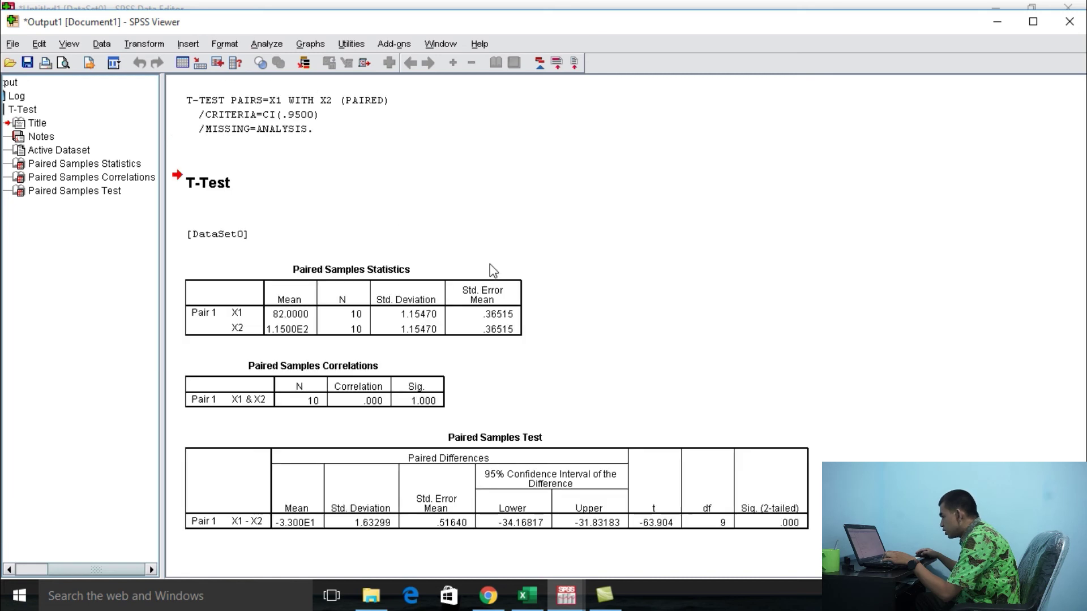
# Examine the t value in the Paired Samples Test output, then switch to Excel and compare it with T Hitung in cell M10.
pyautogui.click(654, 498)
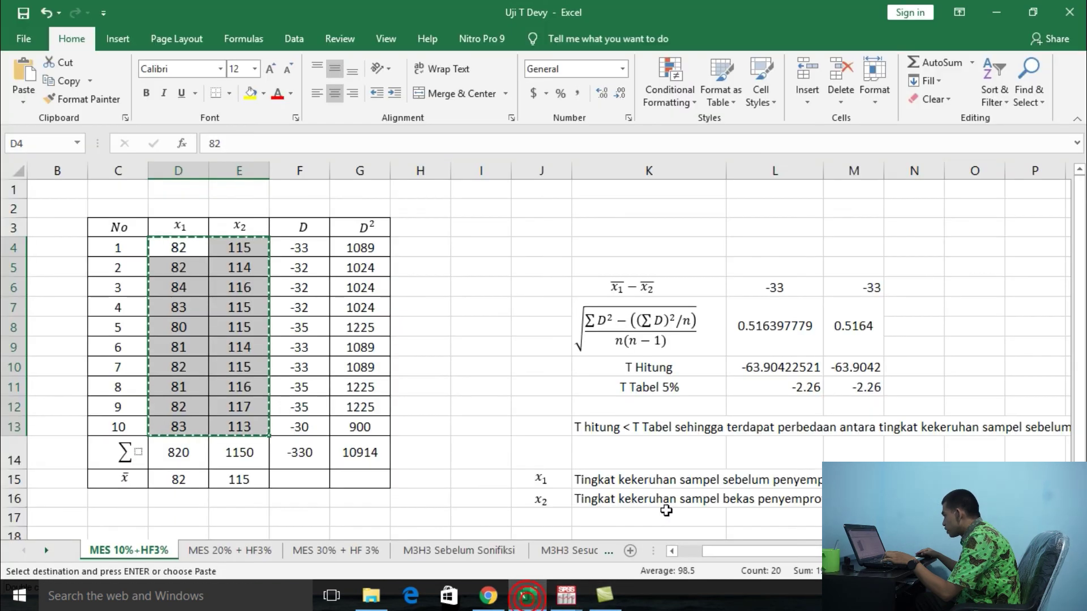
pyautogui.click(526, 596)
pyautogui.click(849, 371)
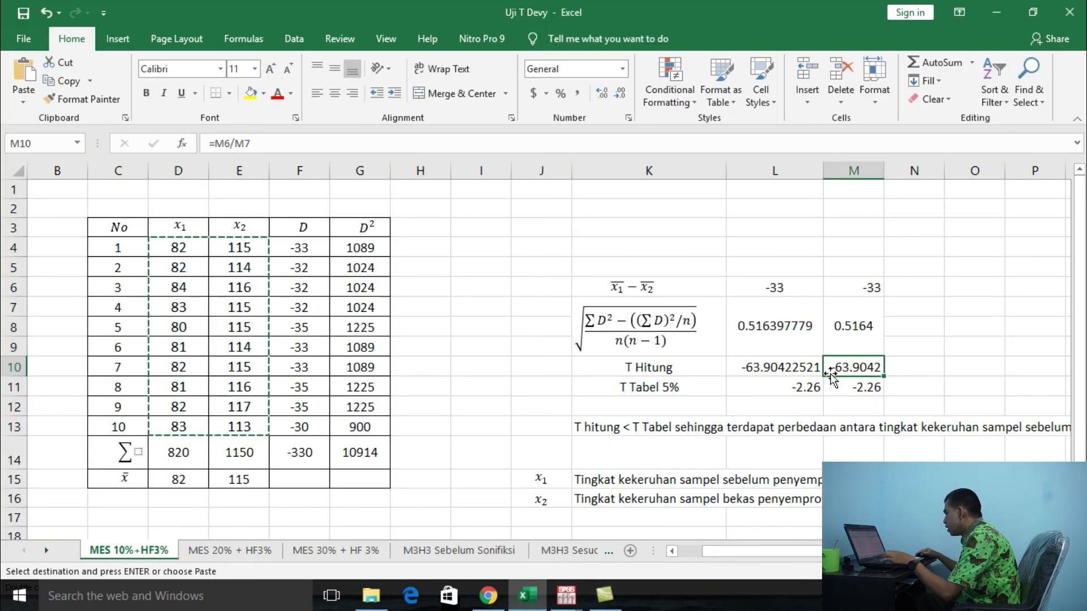